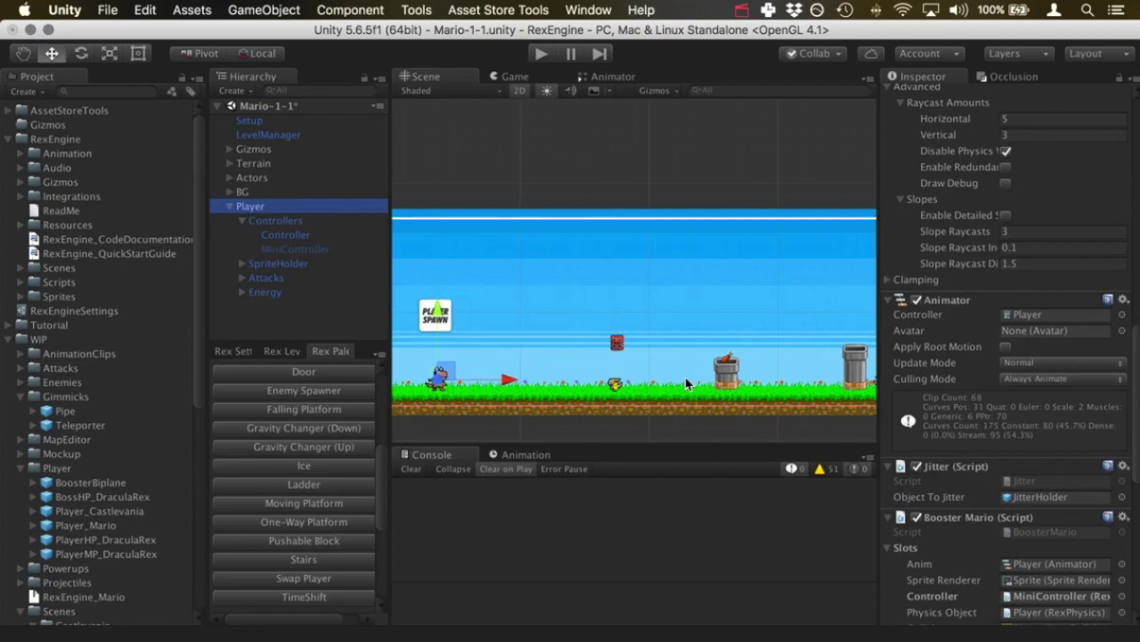
Step: Pan and zoom the Scene view to frame the whole Mario 1-1 level
scroll(686, 383, down, 2)
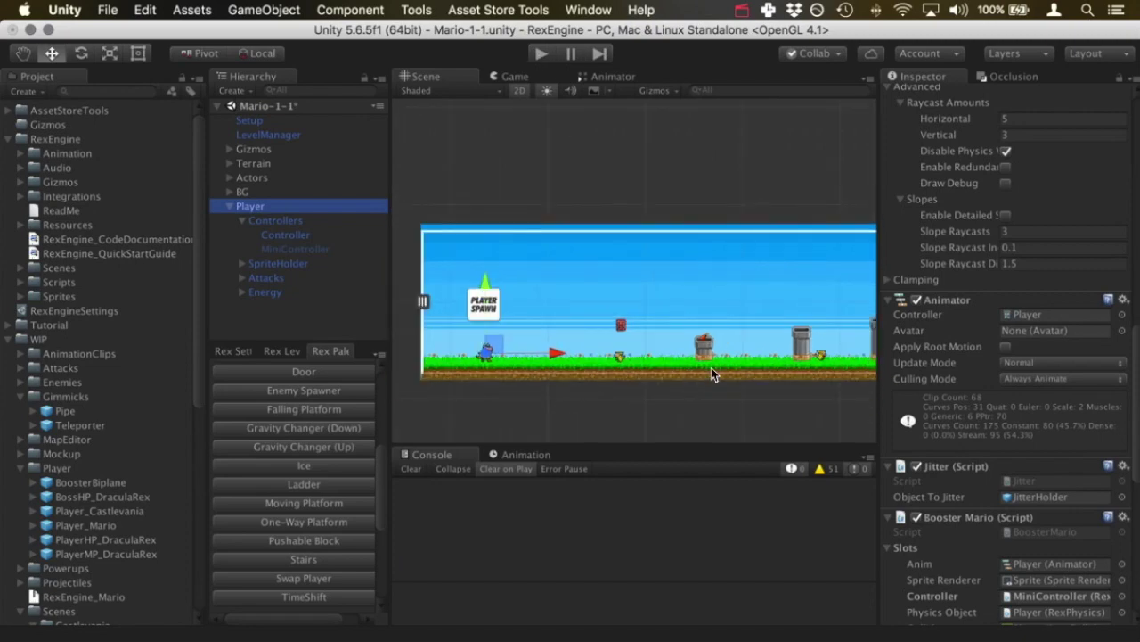
middle_drag(725, 363, 509, 366)
mouse_move(766, 346)
middle_down()
mouse_move(392, 330)
mouse_move(496, 344)
mouse_move(790, 341)
mouse_move(826, 323)
mouse_move(757, 298)
mouse_move(793, 336)
mouse_move(748, 338)
middle_up()
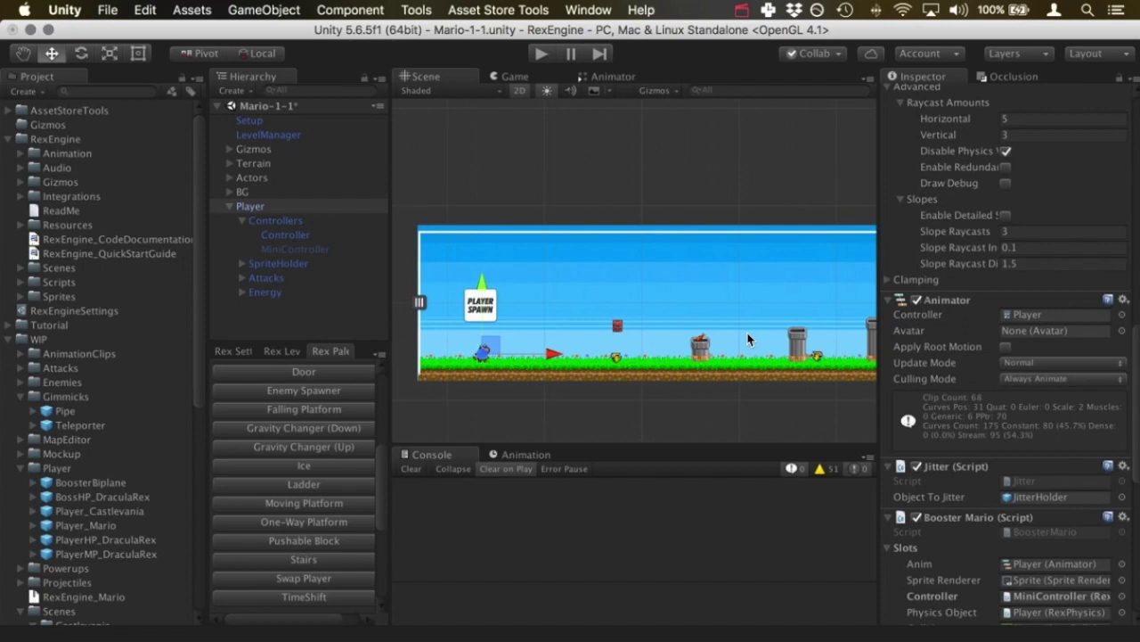
scroll(747, 272, up, 1)
middle_drag(747, 272, 705, 246)
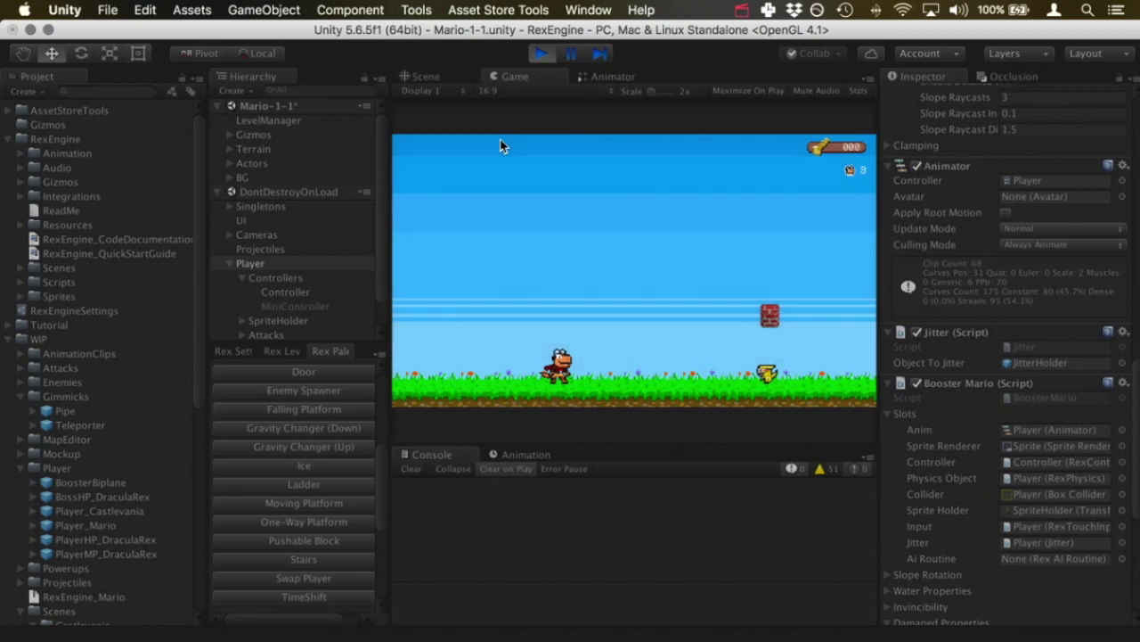
Step: Run Mario into an enemy to shrink him, jump twice while small, then stop play mode
key(Right)
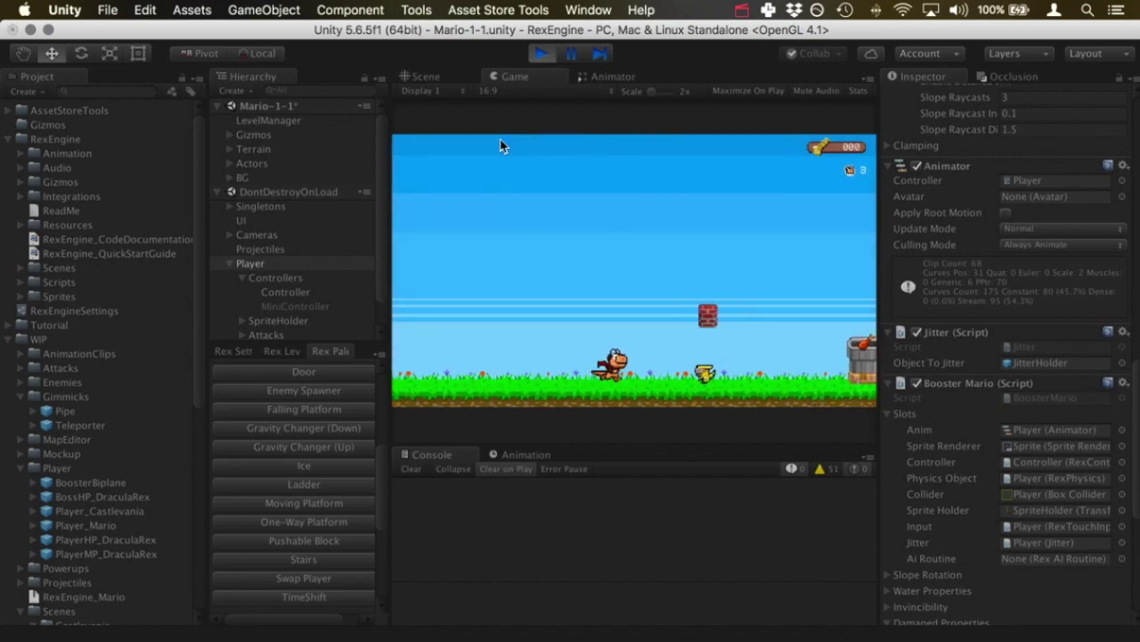
key(Left)
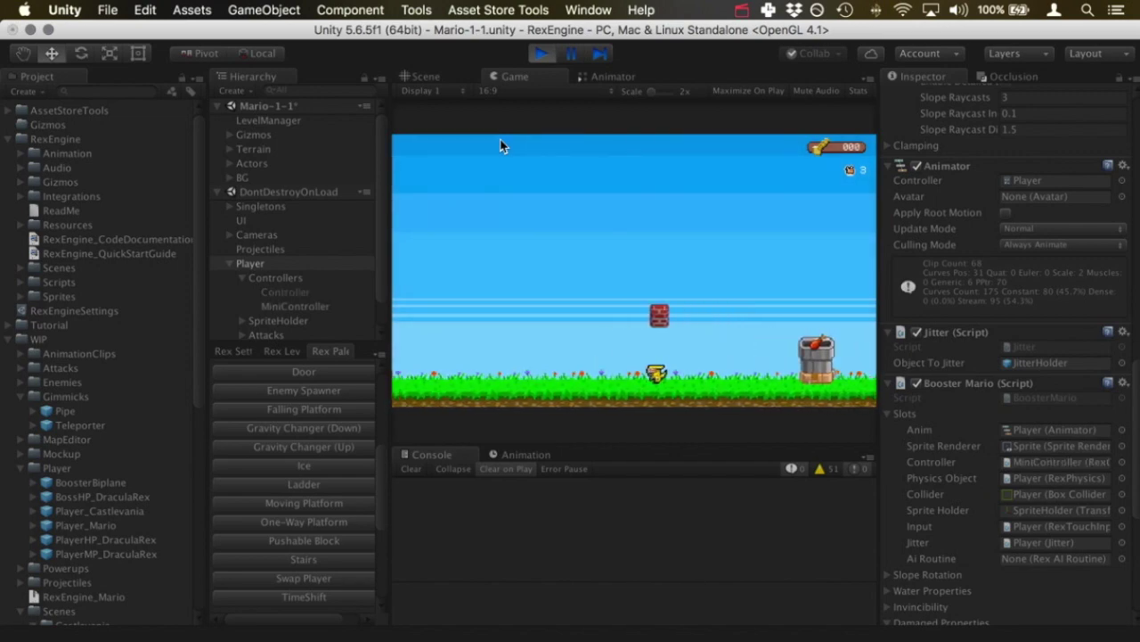
key(Right)
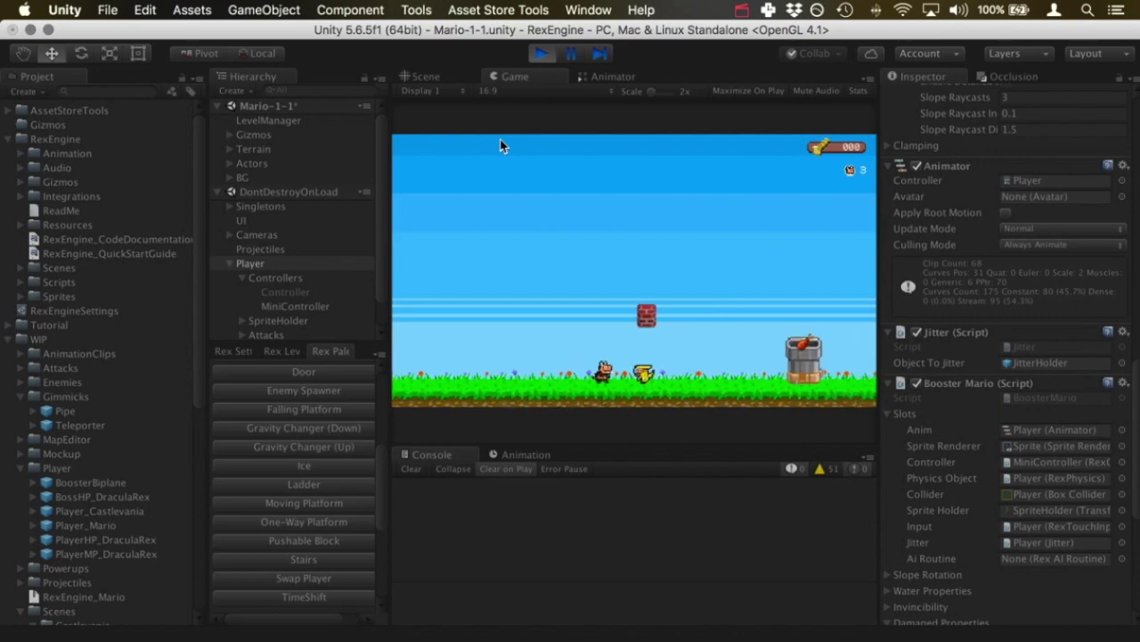
key(space)
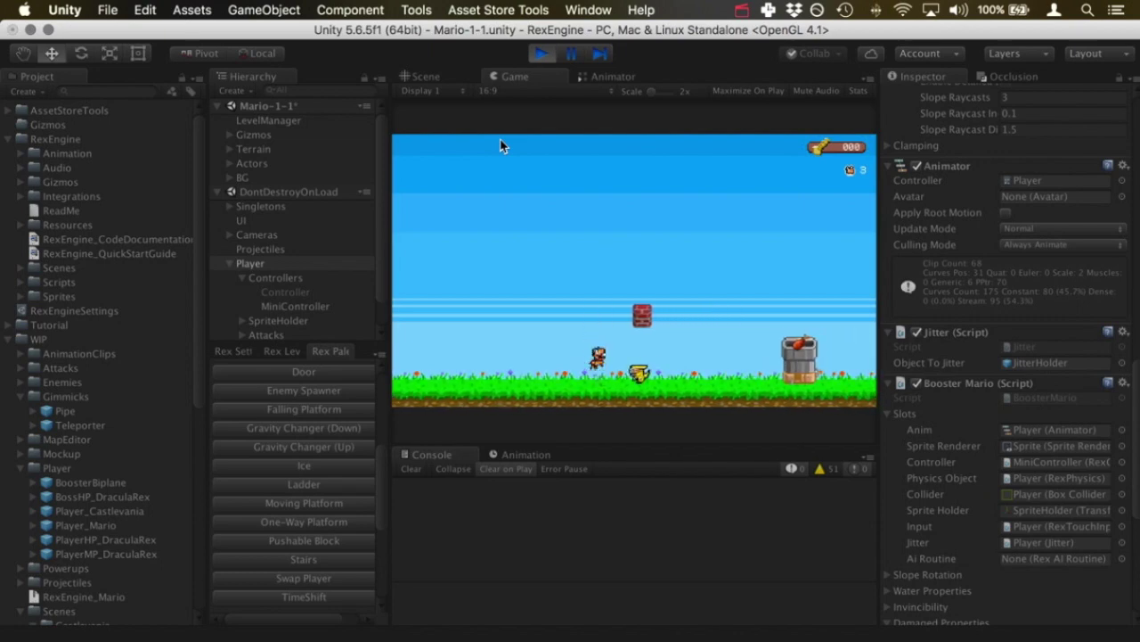
key(space)
click(540, 54)
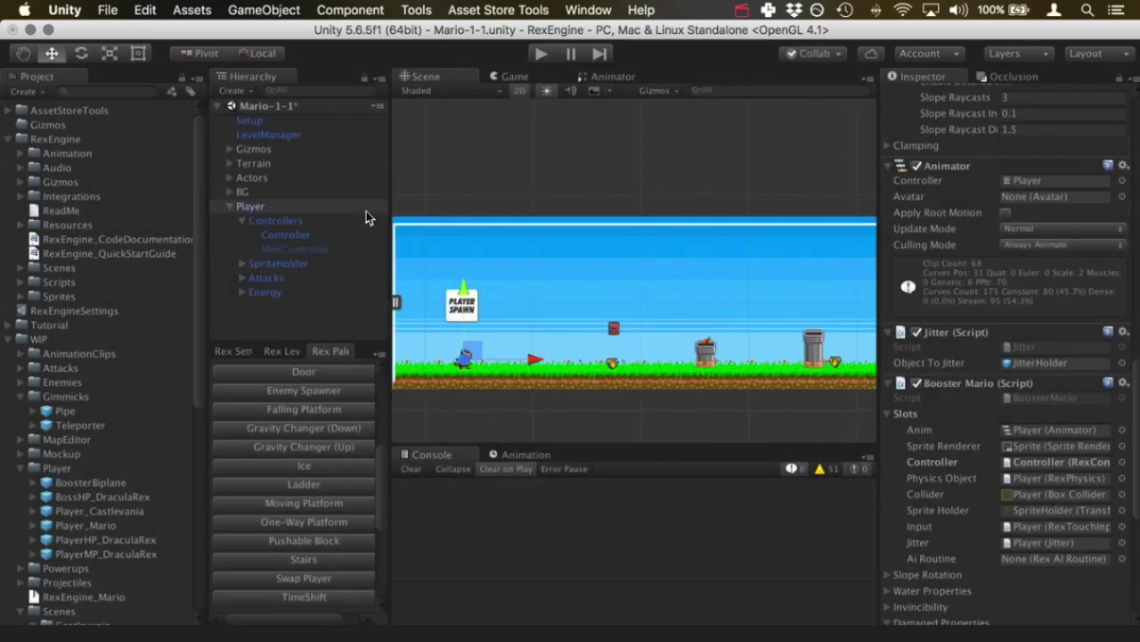
Step: Select Player, then compare Controller and MiniController Inspector values, finishing on Controller
click(299, 209)
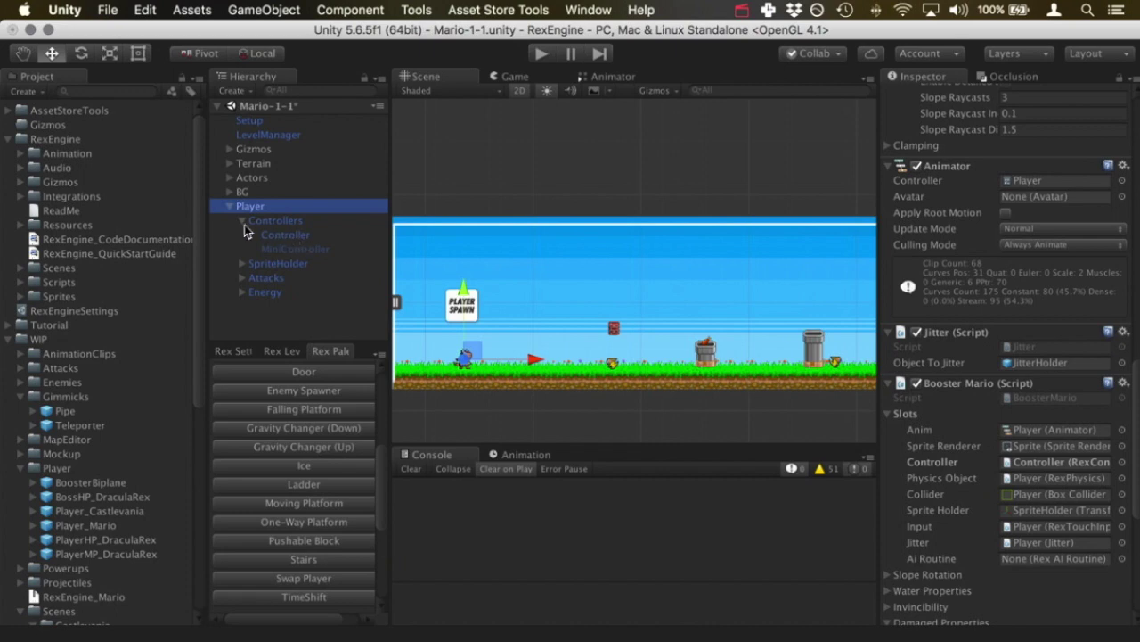
click(289, 243)
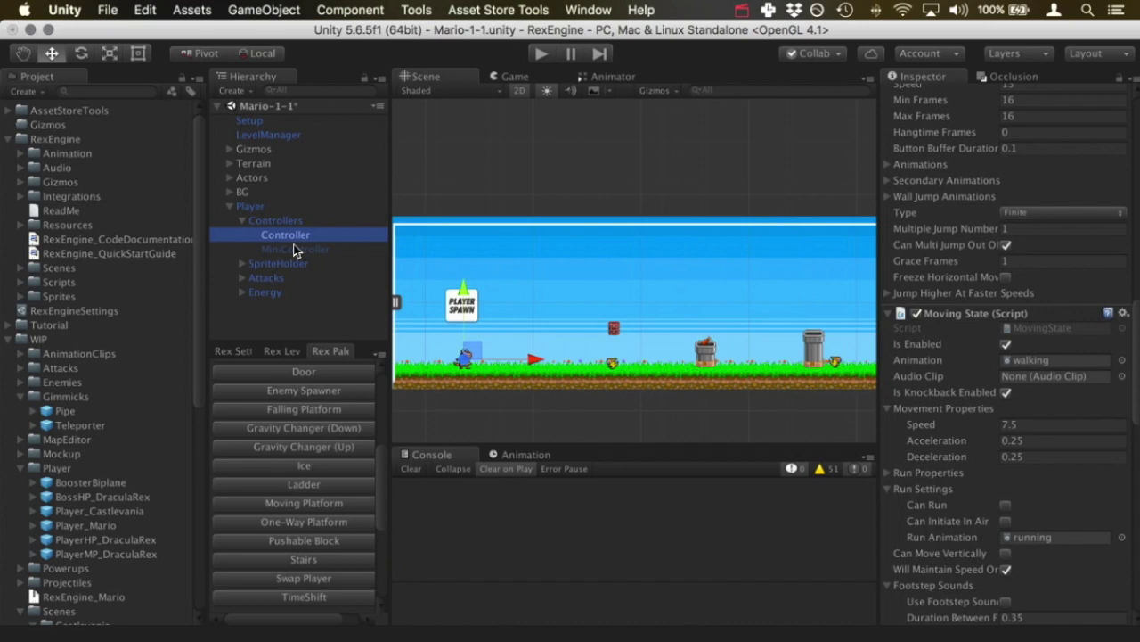
click(294, 250)
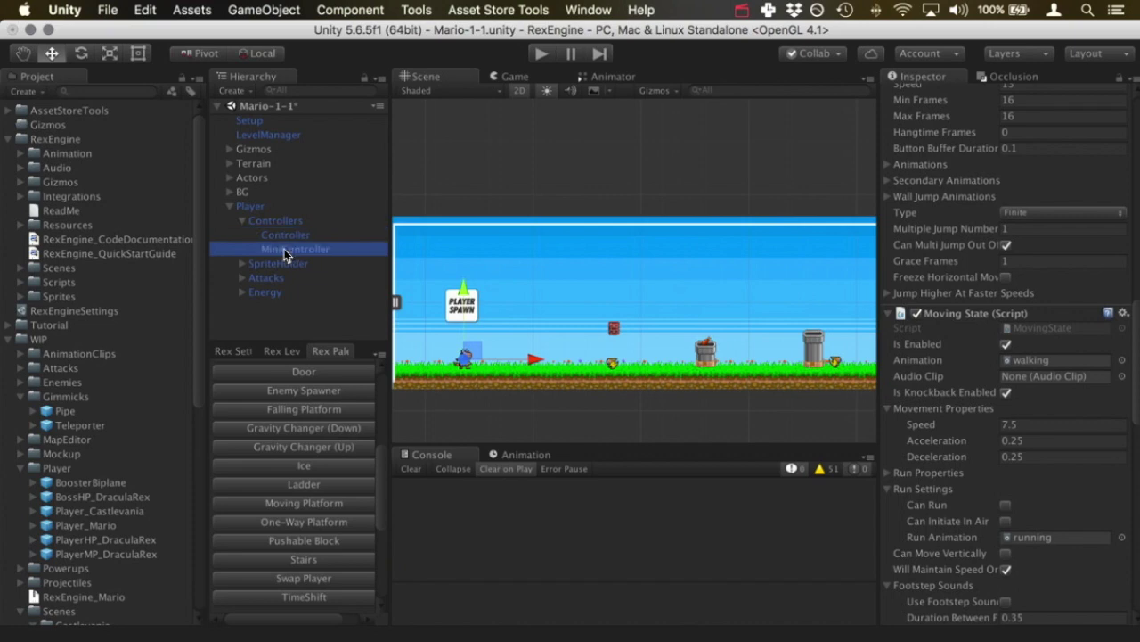
click(337, 237)
click(343, 249)
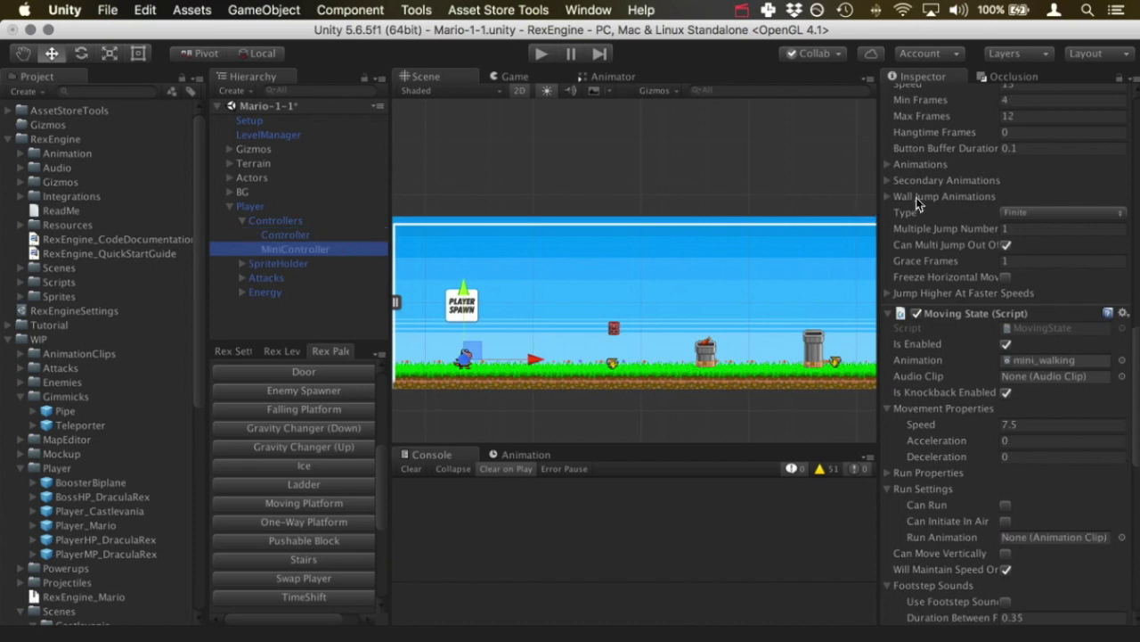
scroll(918, 203, up, 15)
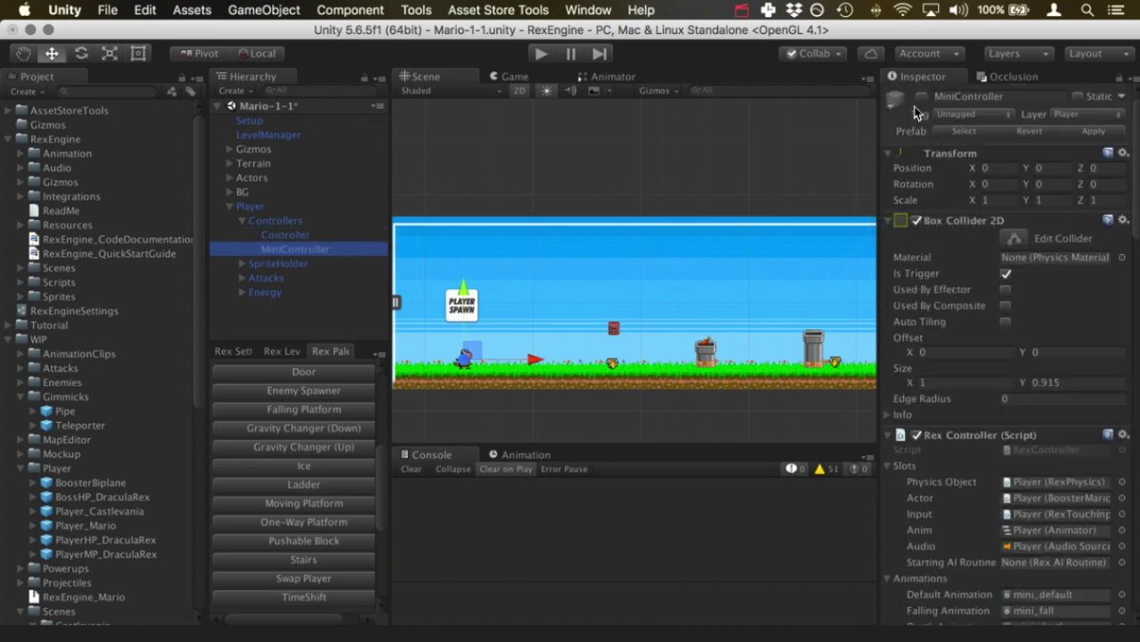
click(299, 237)
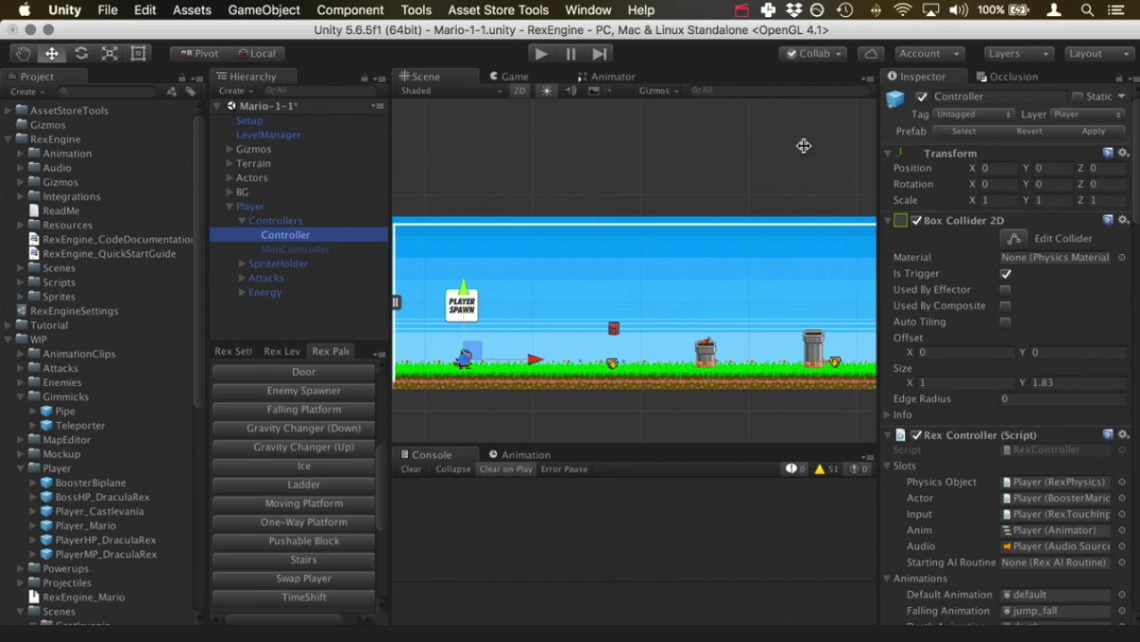
Step: Select Player and scroll its Inspector to the Booster Mario slots list
click(295, 207)
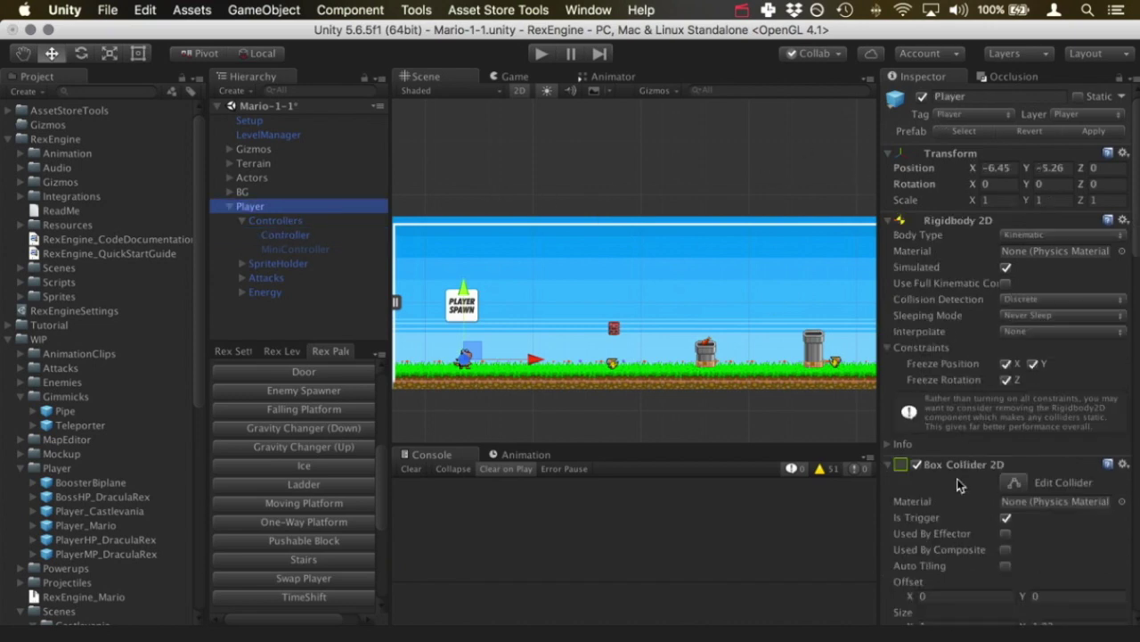
scroll(958, 484, down, 15)
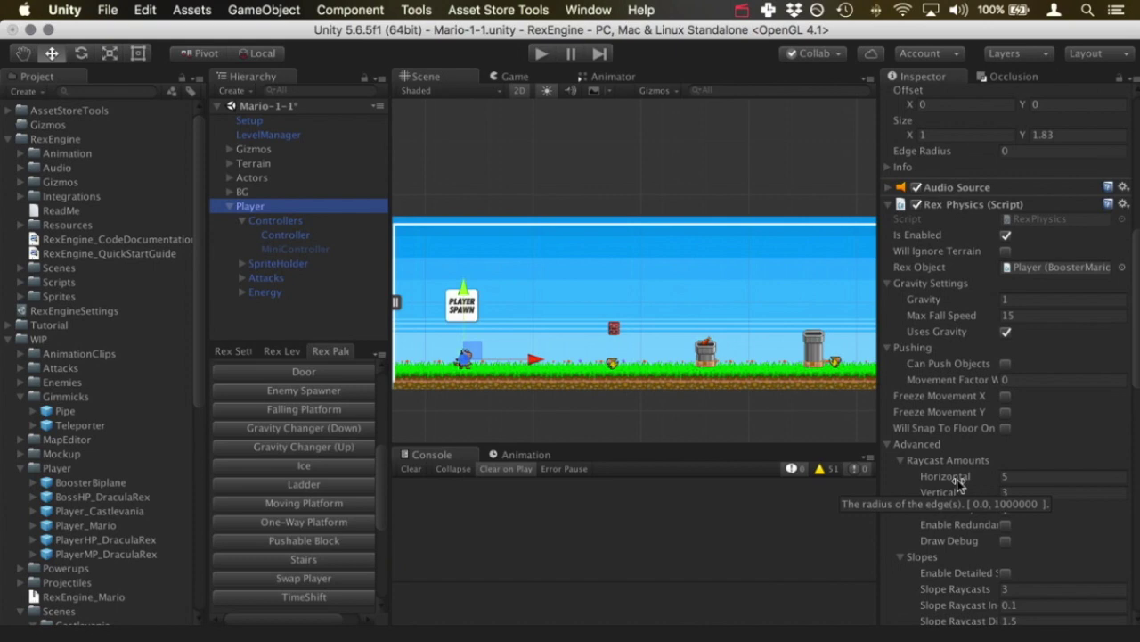
scroll(958, 484, down, 20)
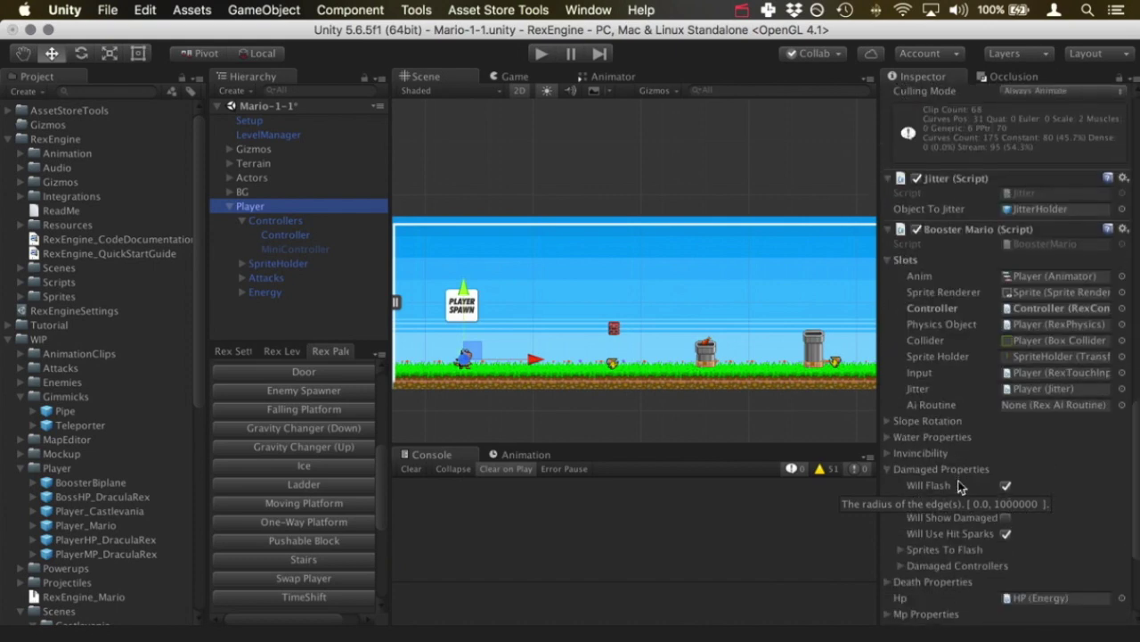
scroll(965, 425, down, 5)
scroll(965, 389, up, 1)
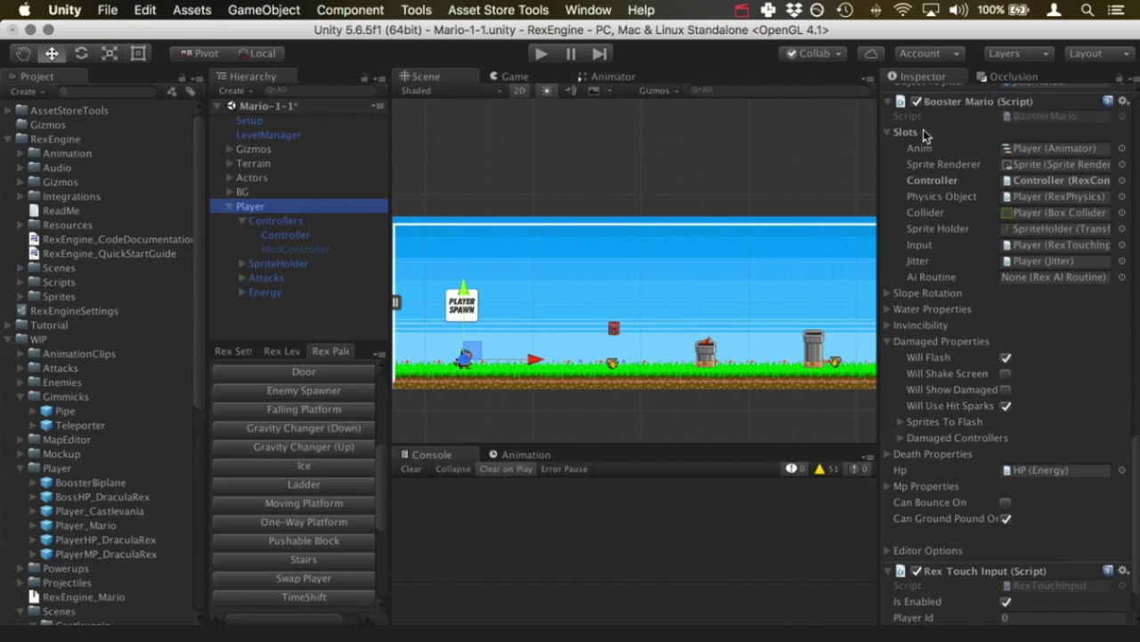
click(889, 134)
click(889, 134)
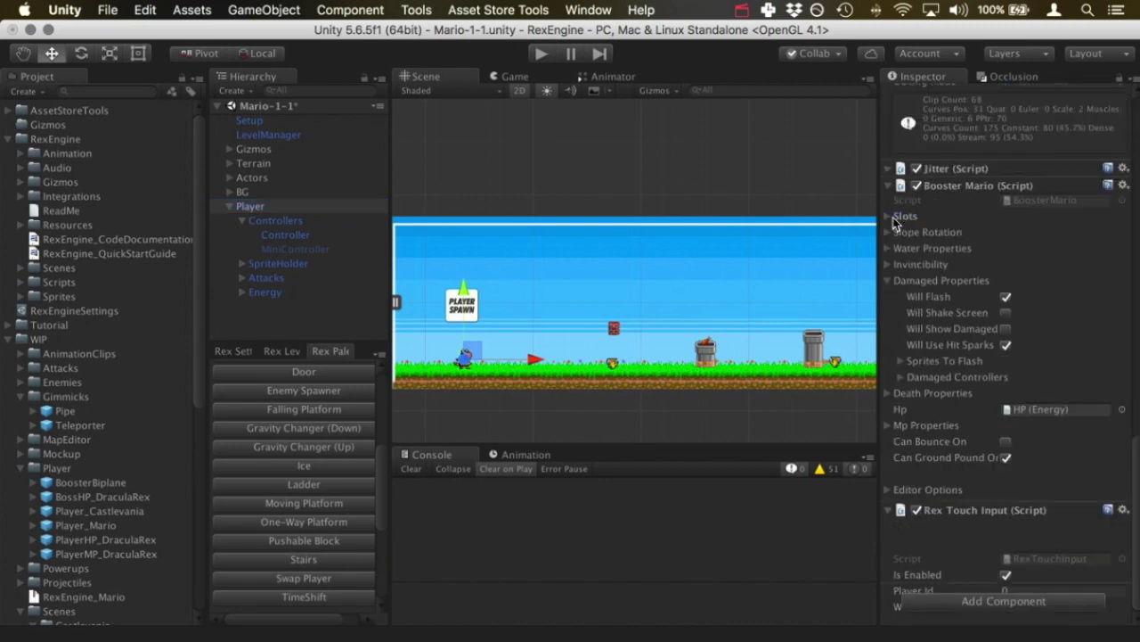
click(887, 215)
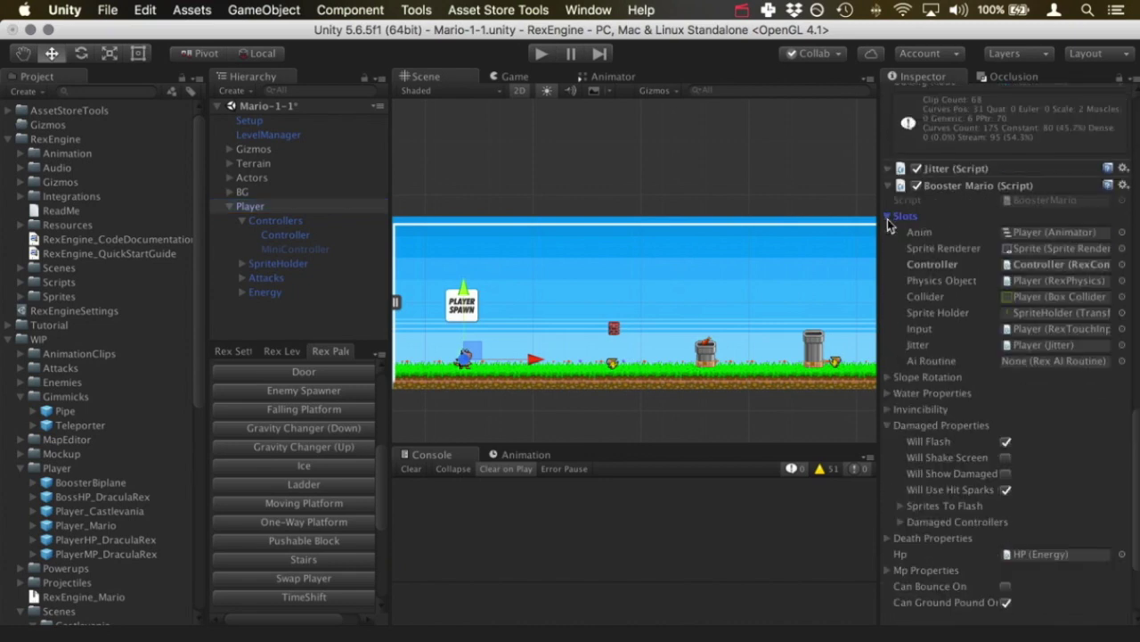
Step: Ping the object in the Controller slot, select Controller and toggle its active checkbox
click(1039, 267)
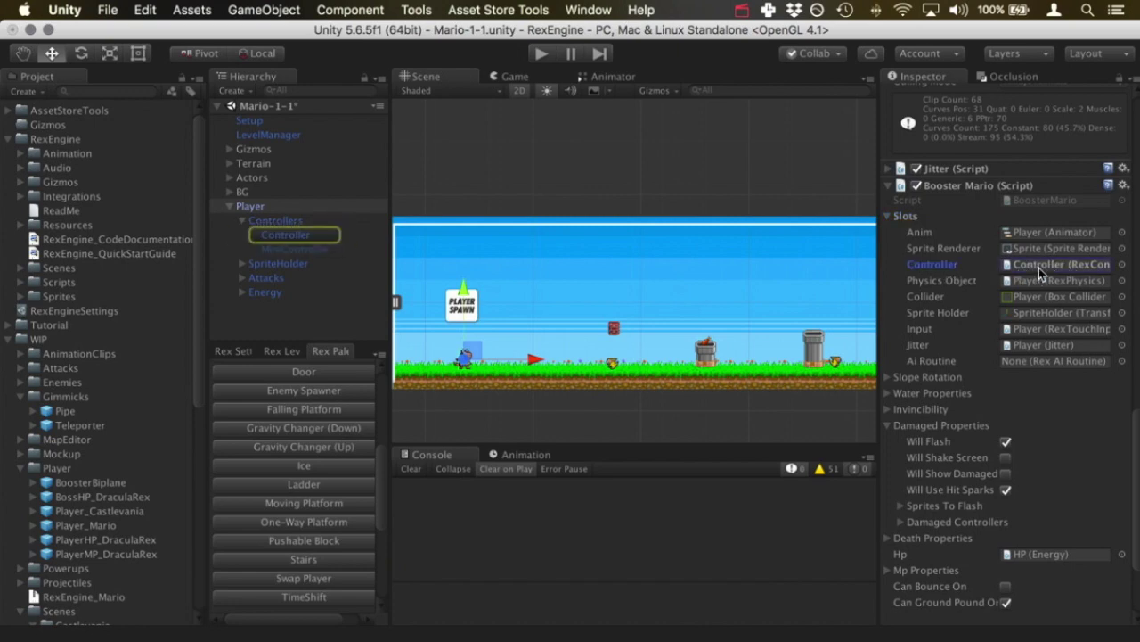
click(303, 235)
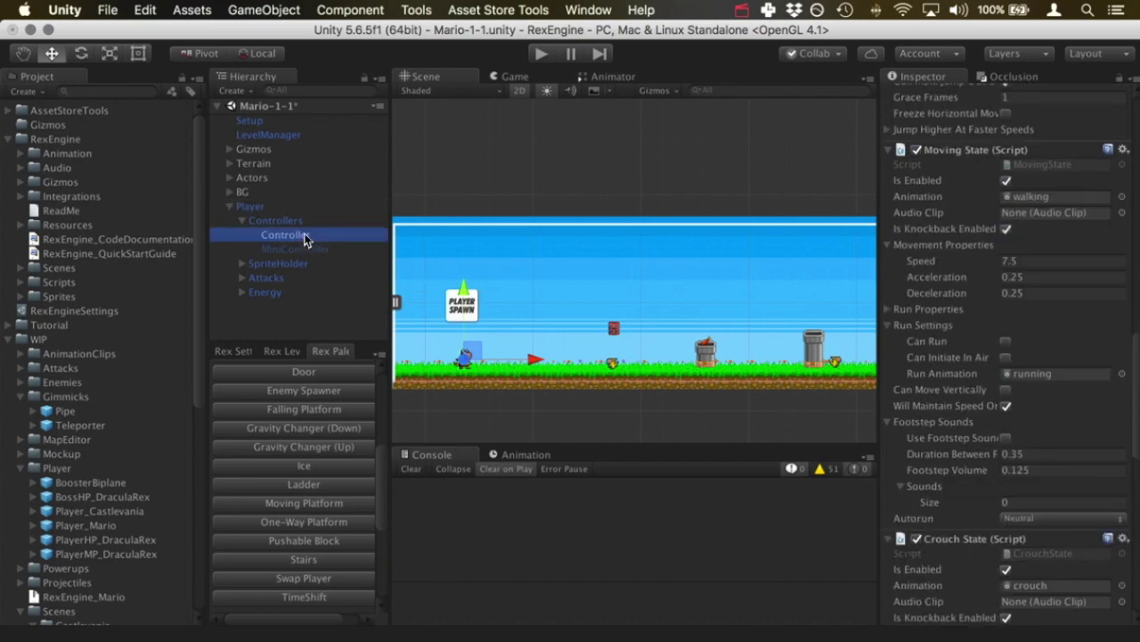
scroll(926, 134, up, 10)
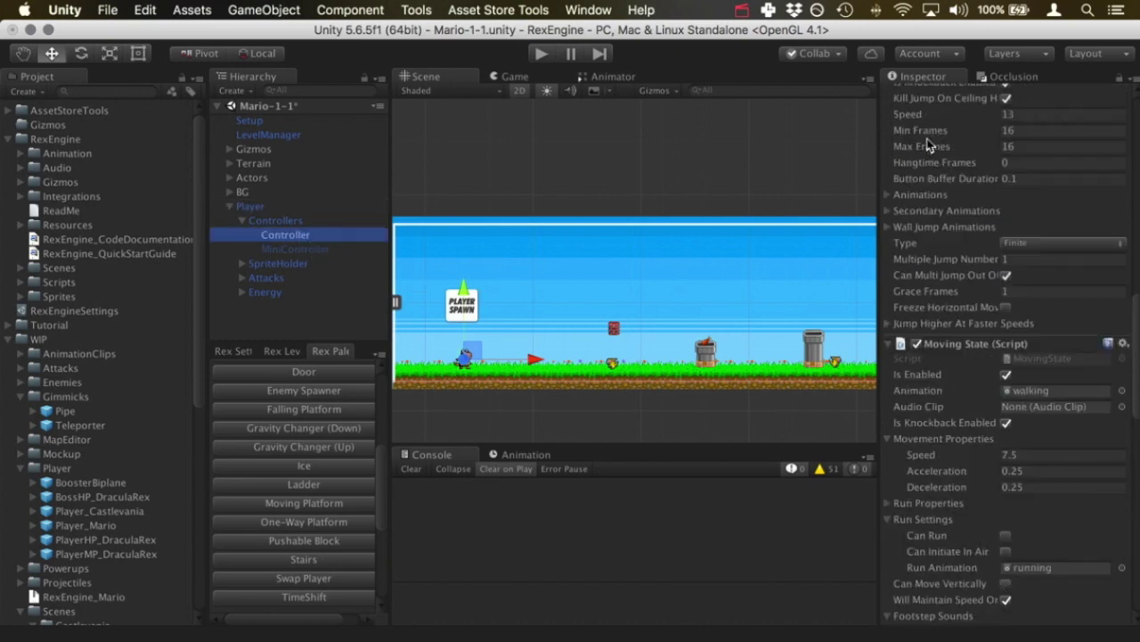
click(922, 96)
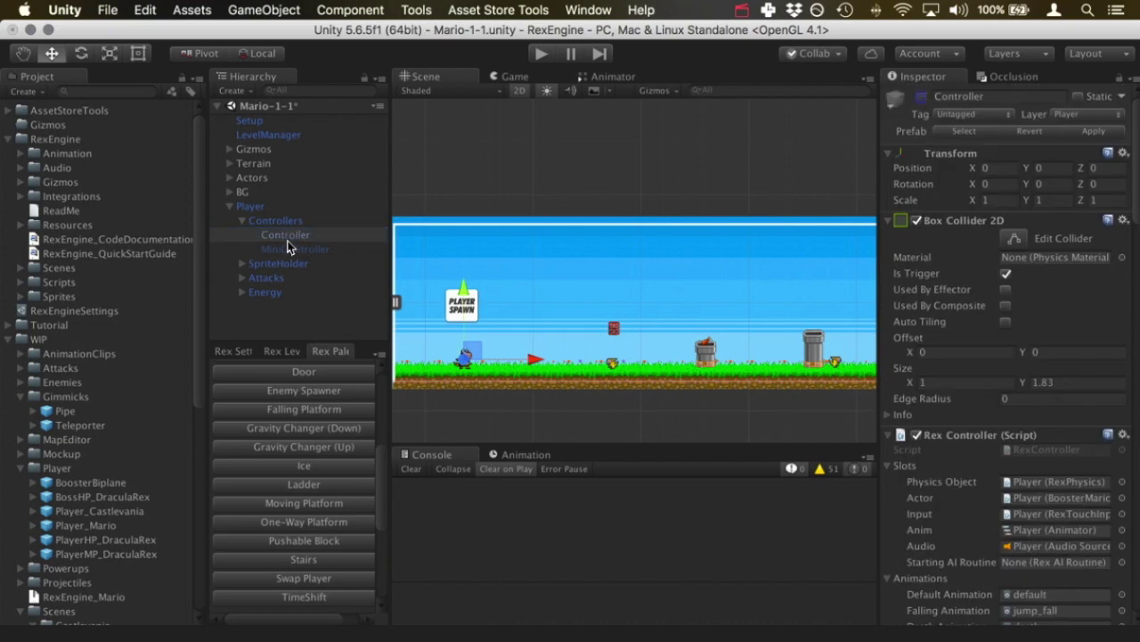
click(294, 249)
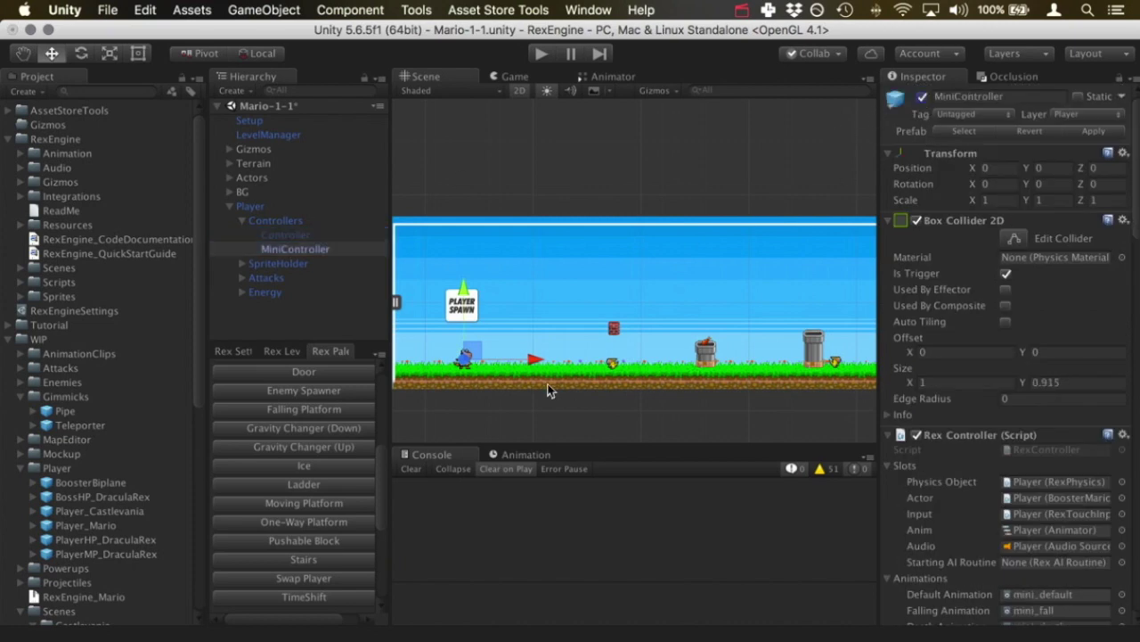
key(f)
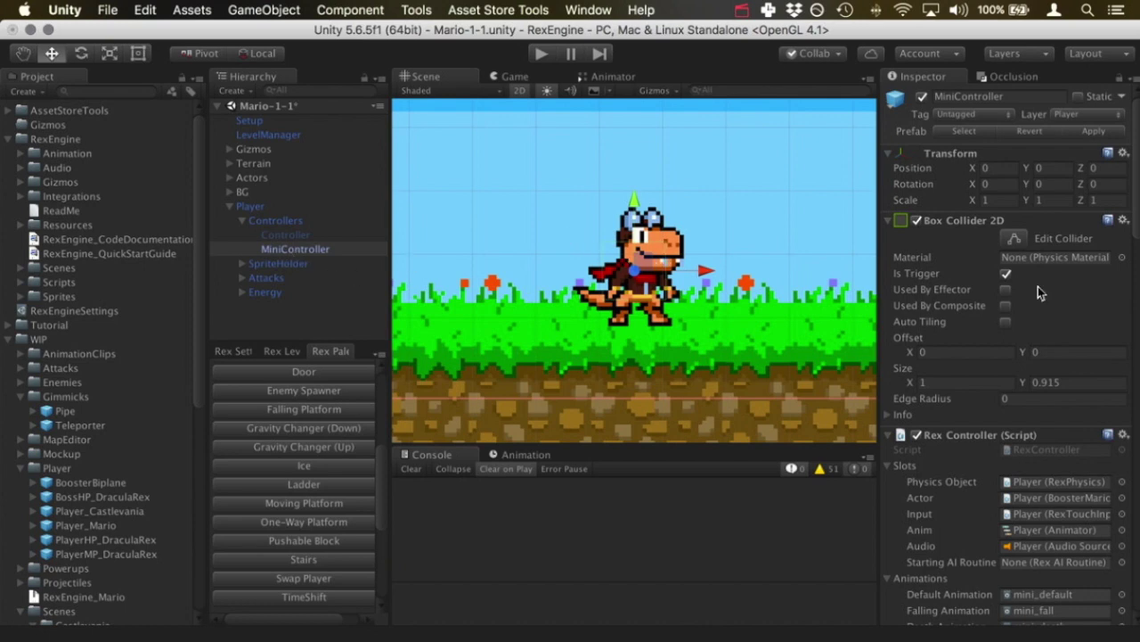
scroll(1013, 314, down, 10)
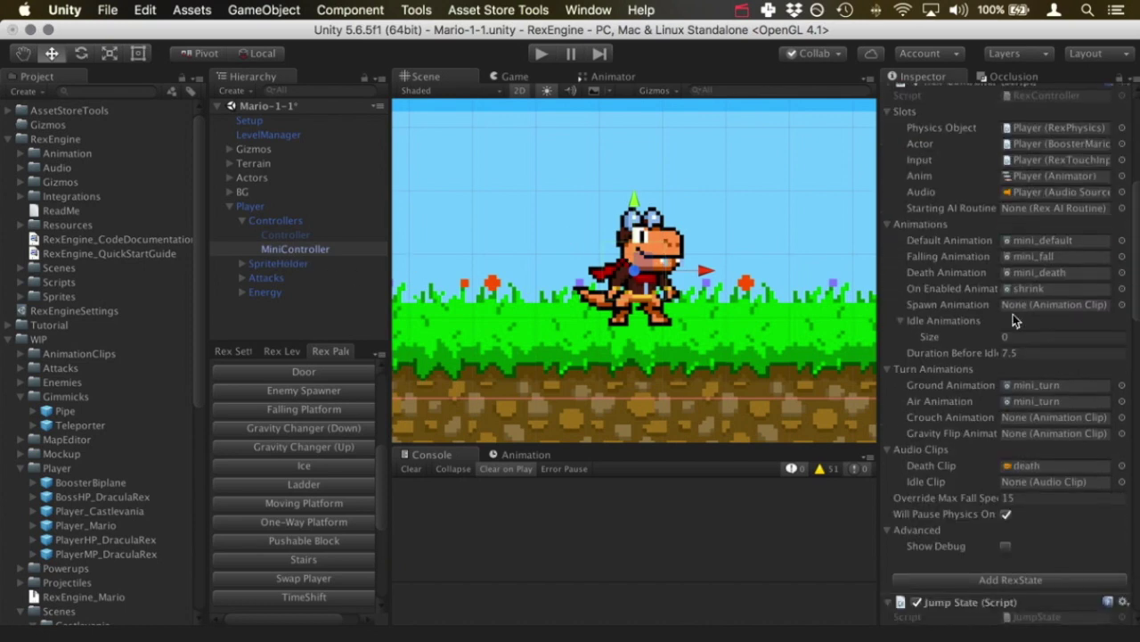
scroll(1013, 314, down, 20)
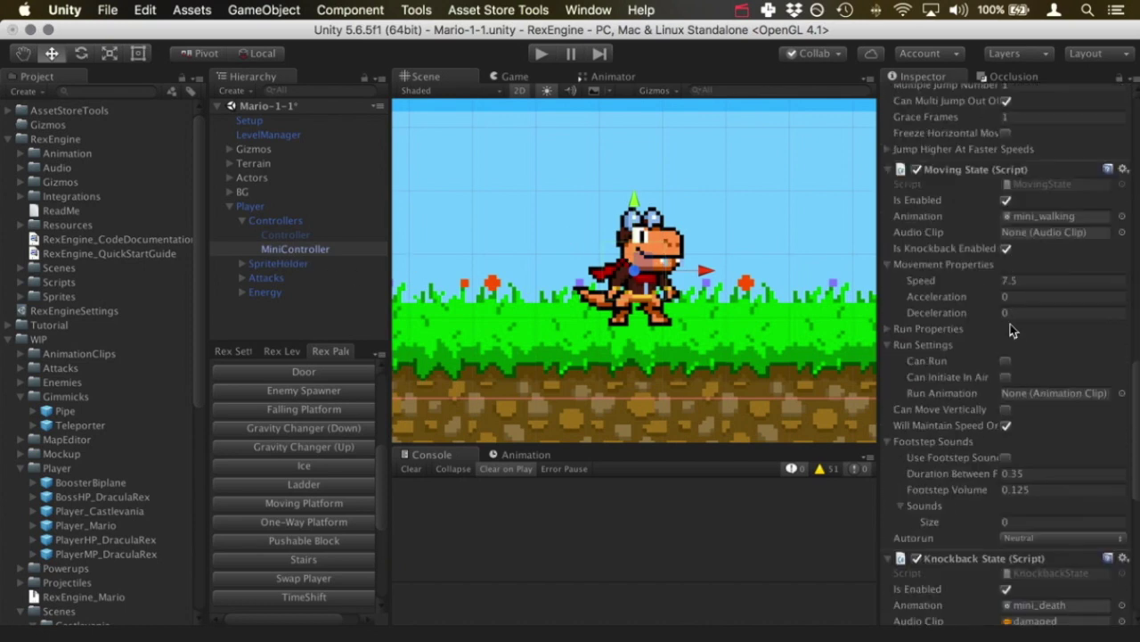
scroll(1010, 324, down, 13)
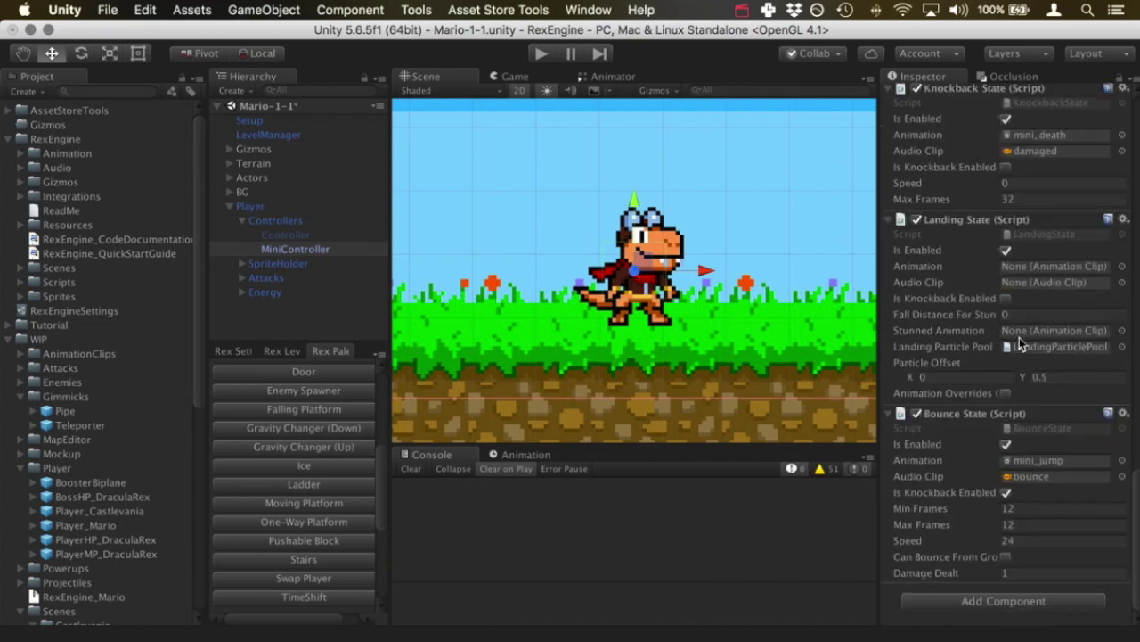
scroll(1019, 337, up, 5)
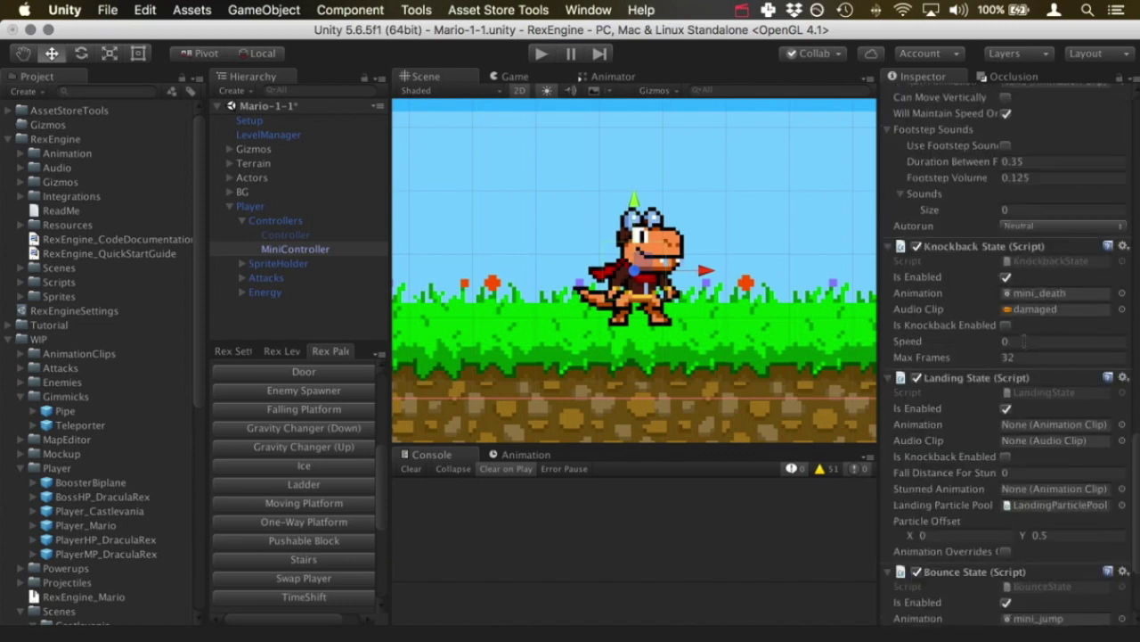
scroll(1024, 341, up, 12)
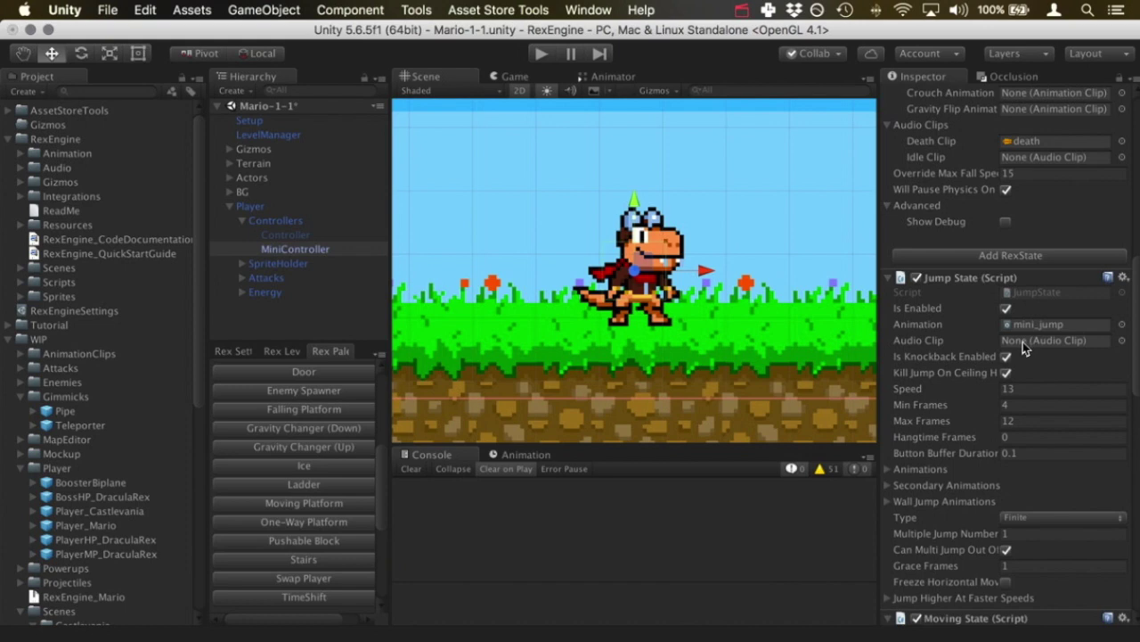
scroll(1024, 343, down, 12)
scroll(1023, 341, down, 6)
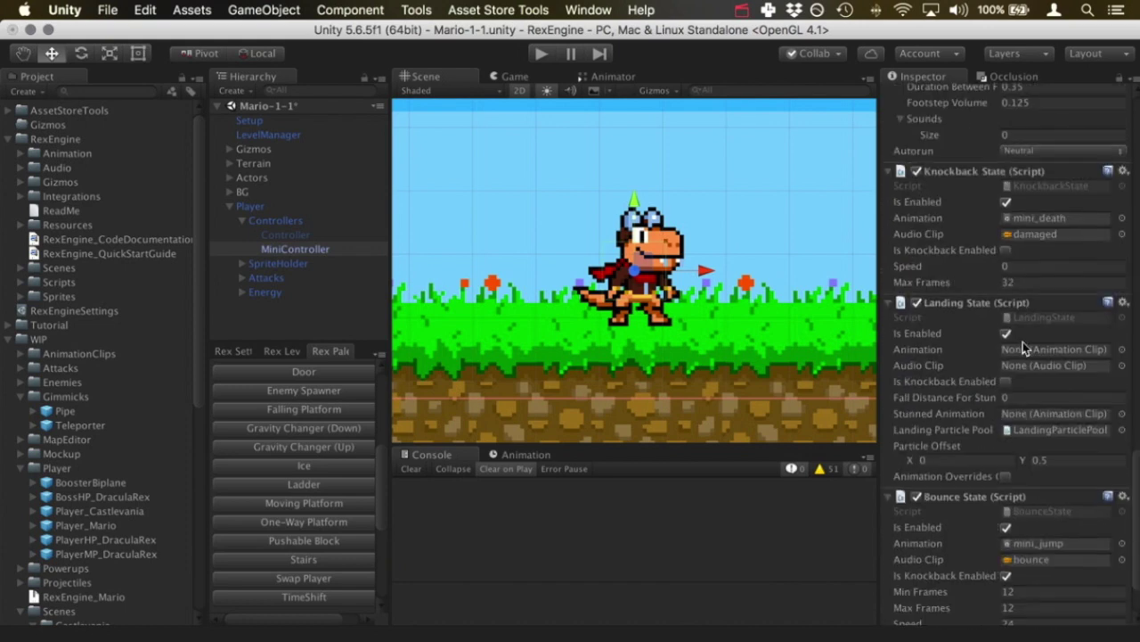
scroll(1019, 372, up, 20)
scroll(1020, 373, down, 10)
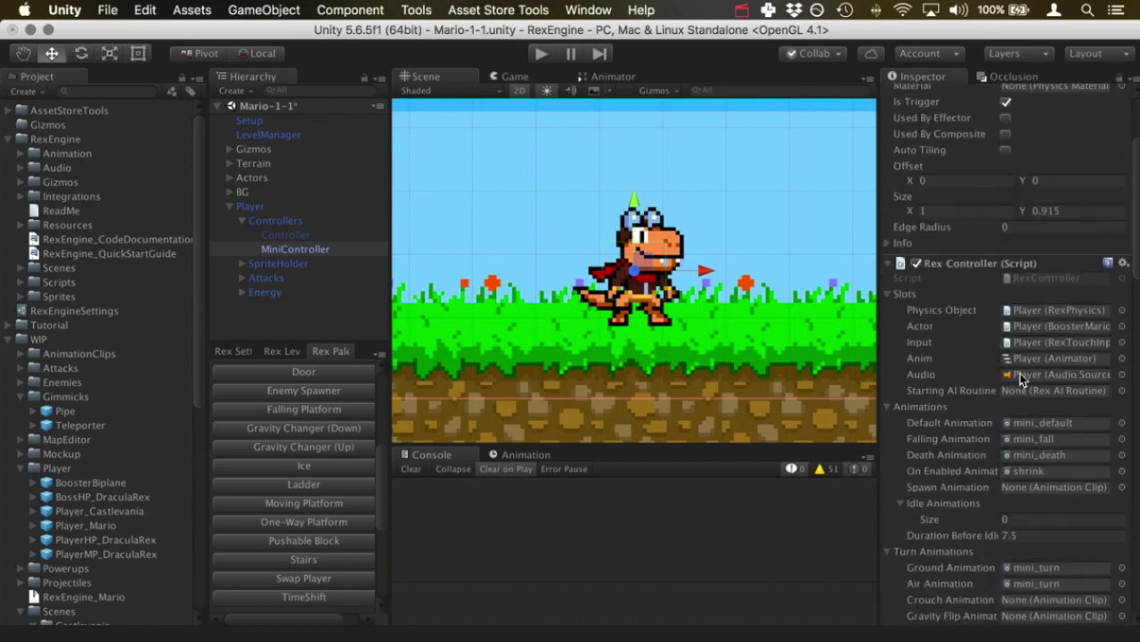
scroll(1020, 374, down, 1)
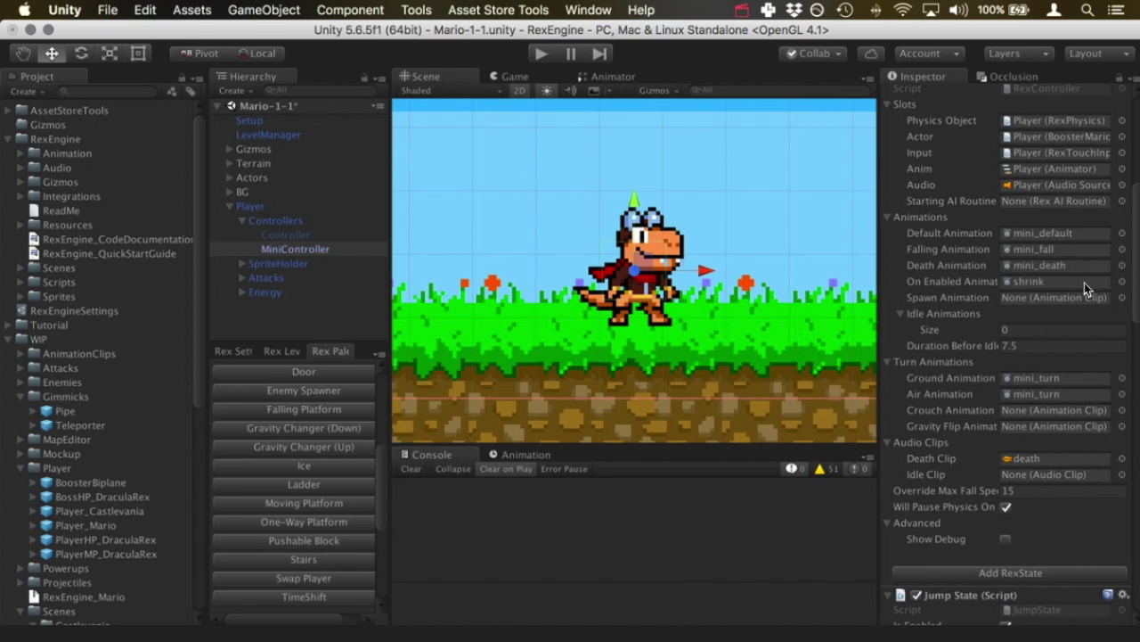
scroll(1084, 282, up, 10)
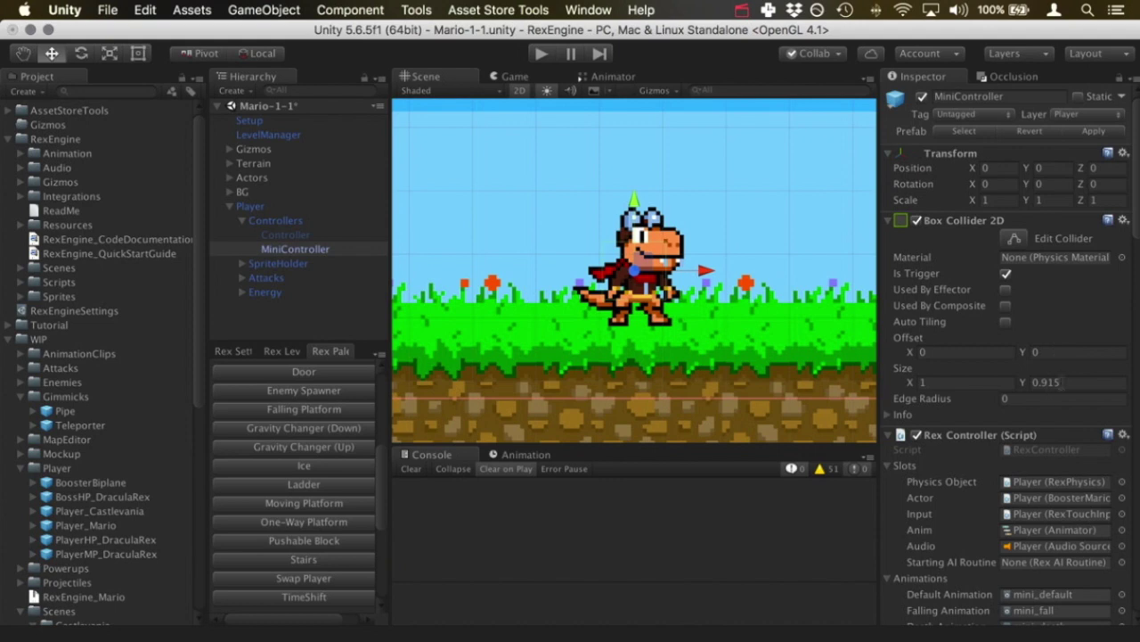
Step: Compare collider Size Y on Controller (1.83) and MiniController (0.915), then select Player
click(1066, 382)
click(263, 235)
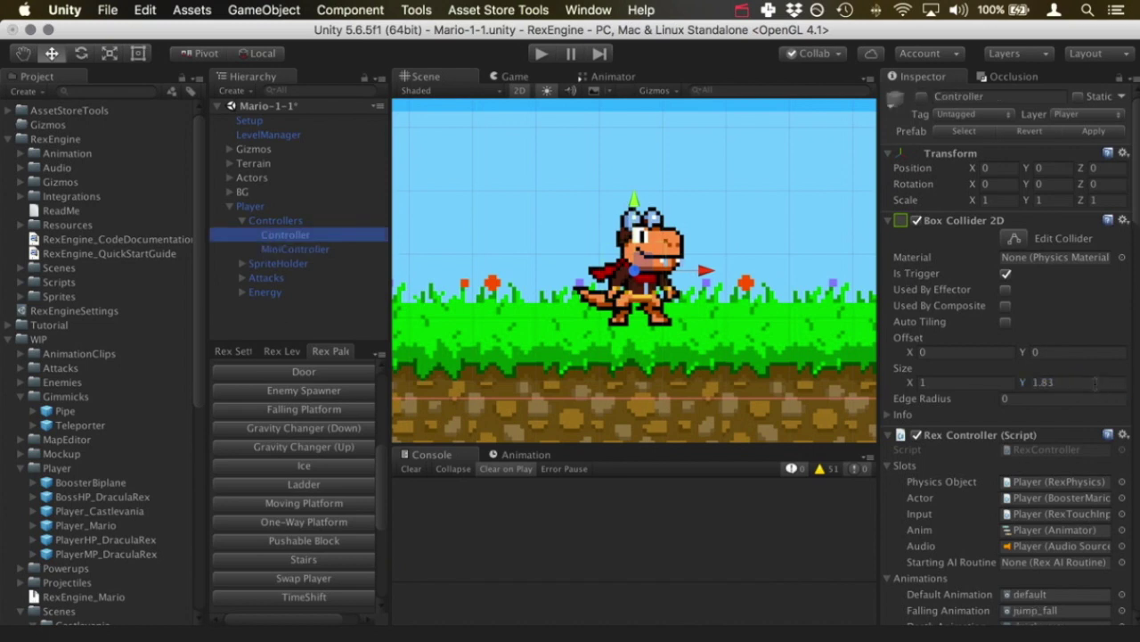
click(357, 249)
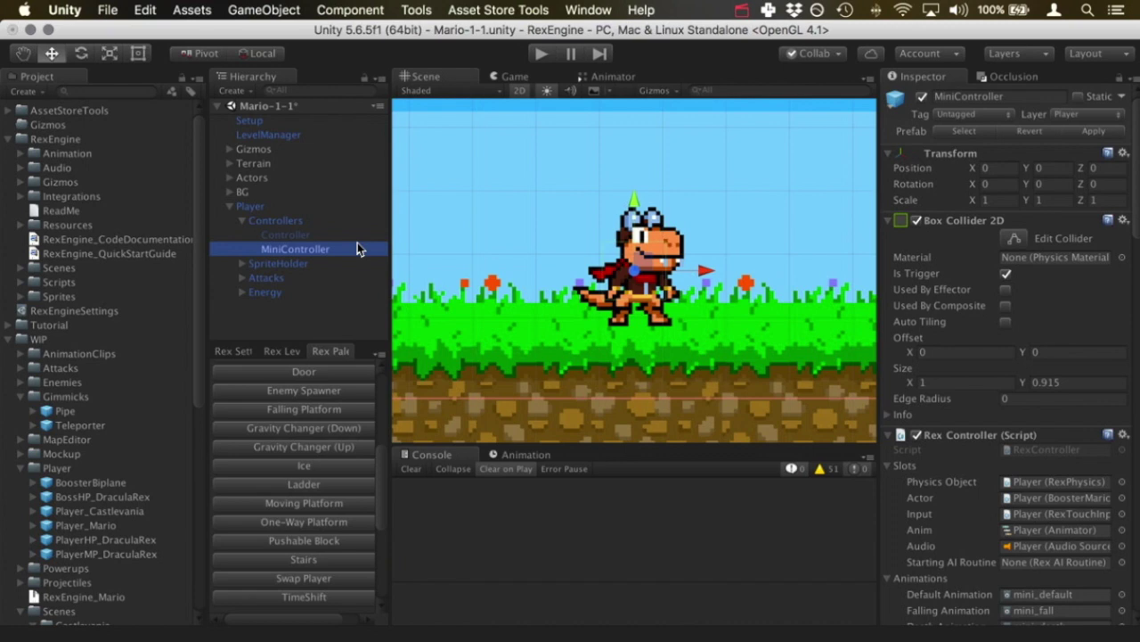
click(339, 235)
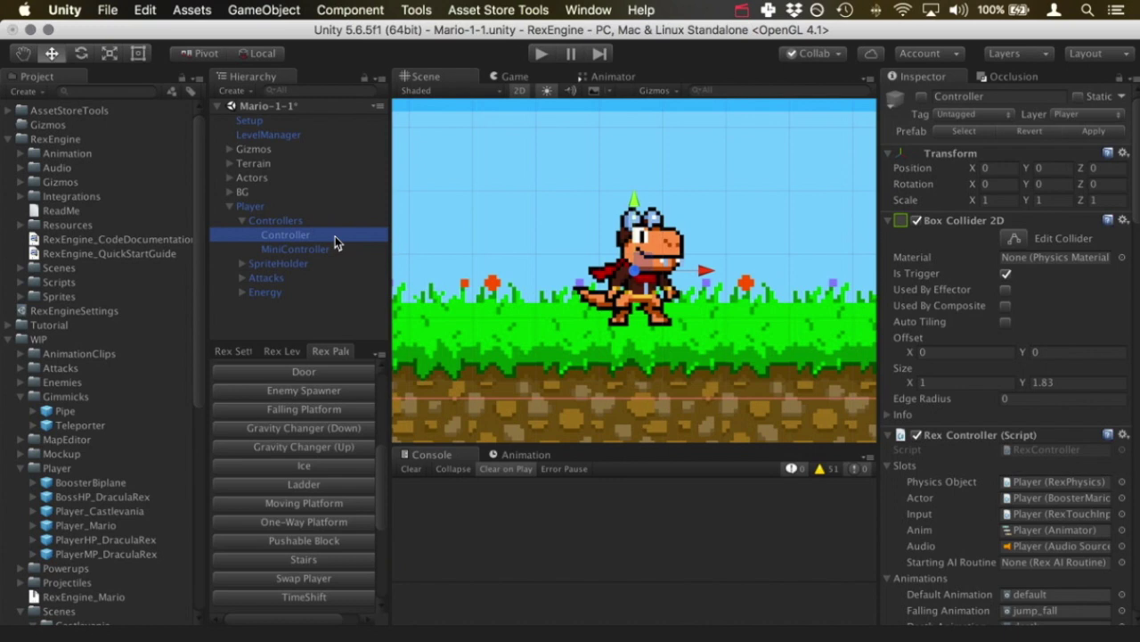
click(319, 251)
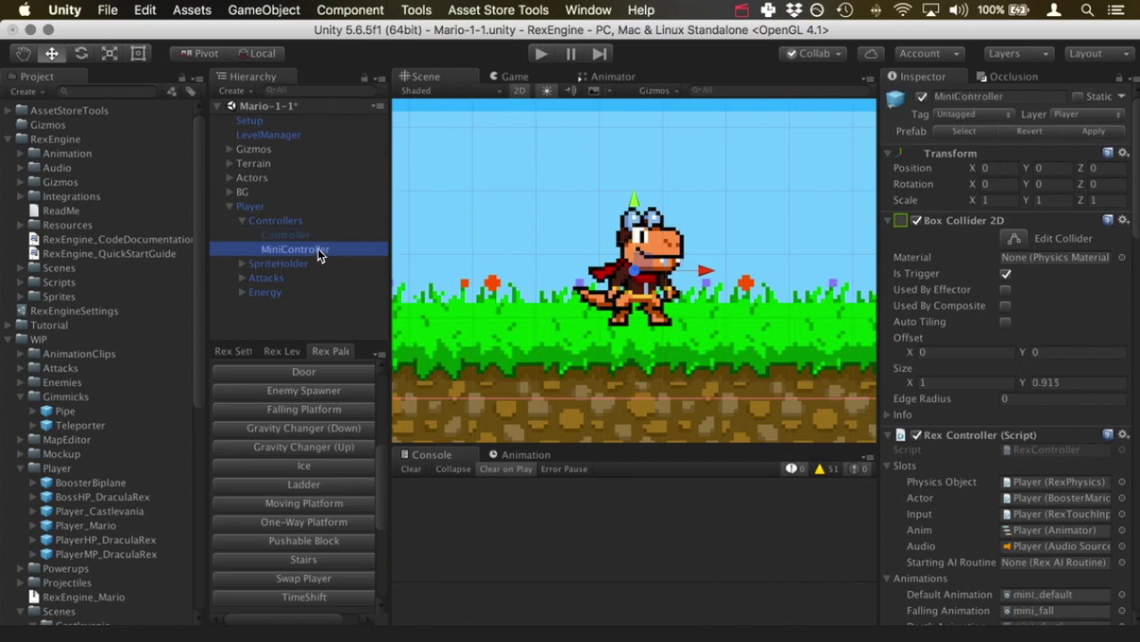
scroll(895, 367, down, 1)
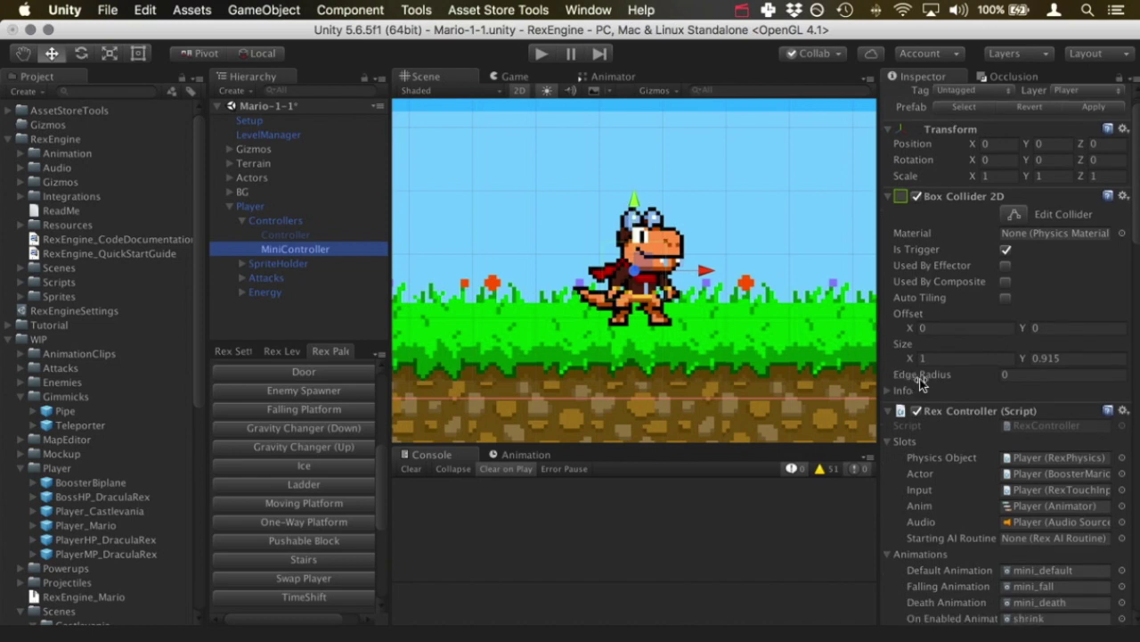
scroll(920, 381, down, 5)
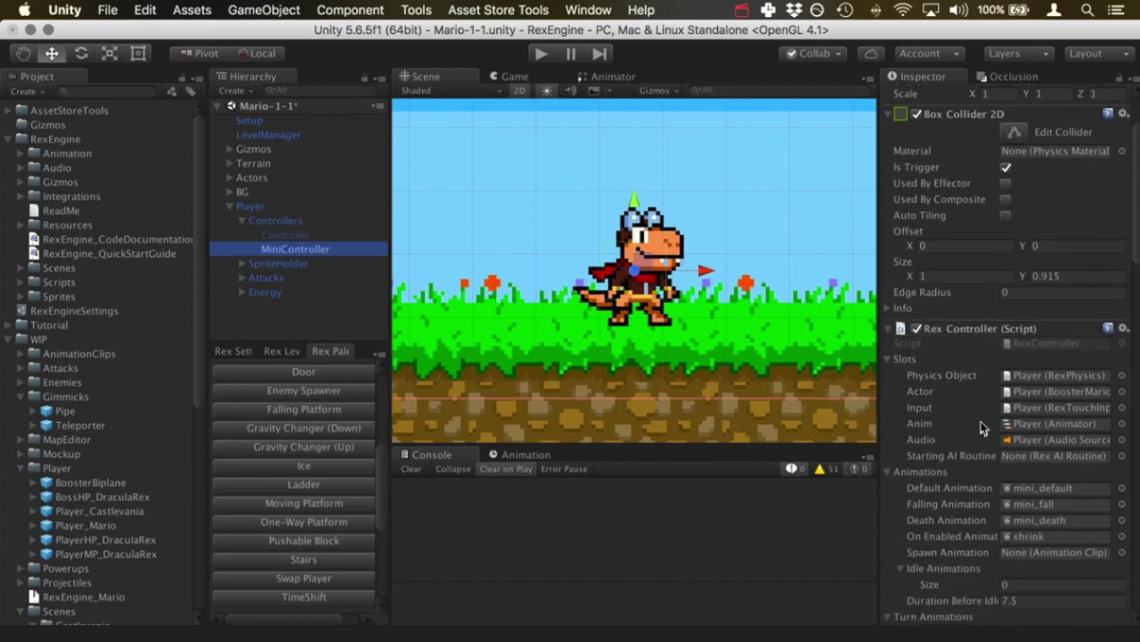
scroll(981, 424, up, 6)
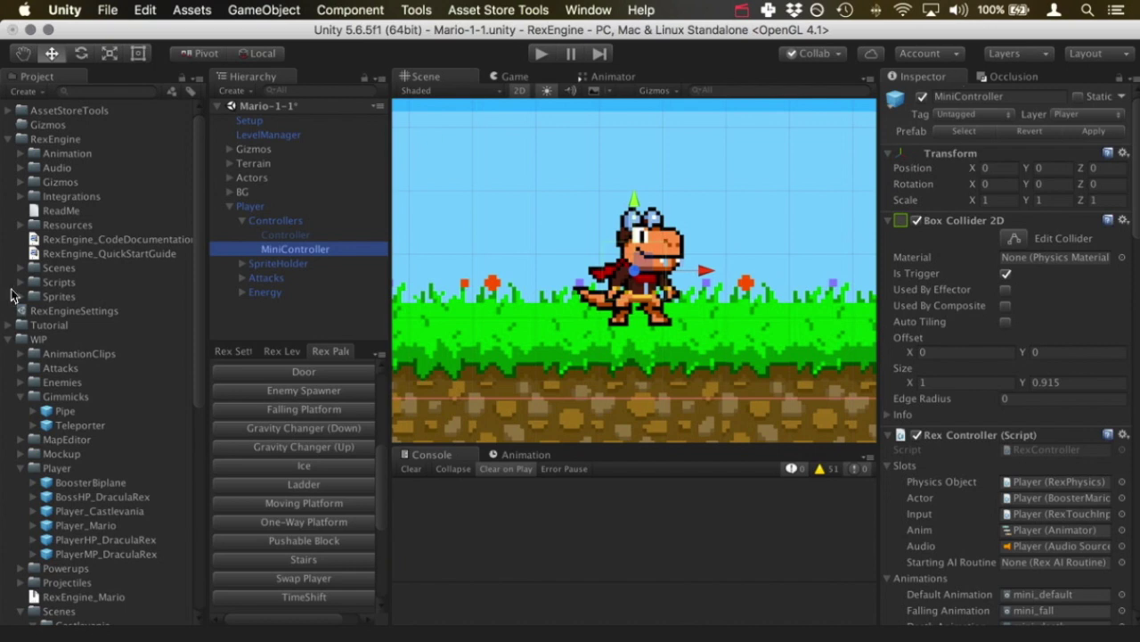
click(289, 210)
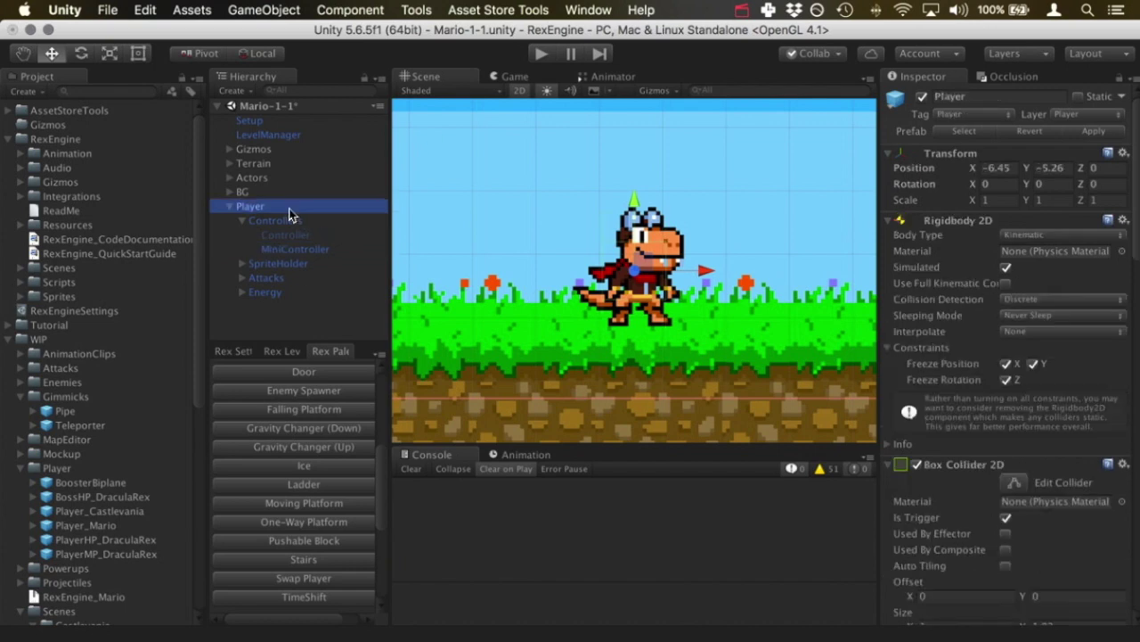
Step: Scroll the Player's Inspector to Booster Mario's Damaged Properties and expand Damaged Controllers
scroll(991, 397, down, 5)
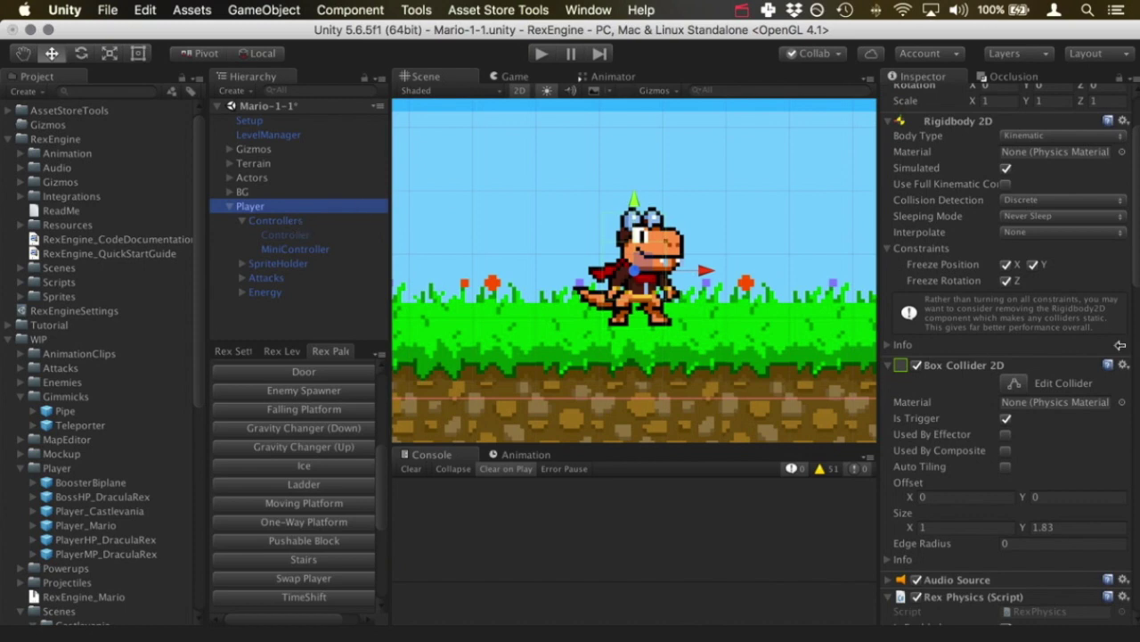
scroll(1058, 384, down, 10)
scroll(1057, 379, down, 9)
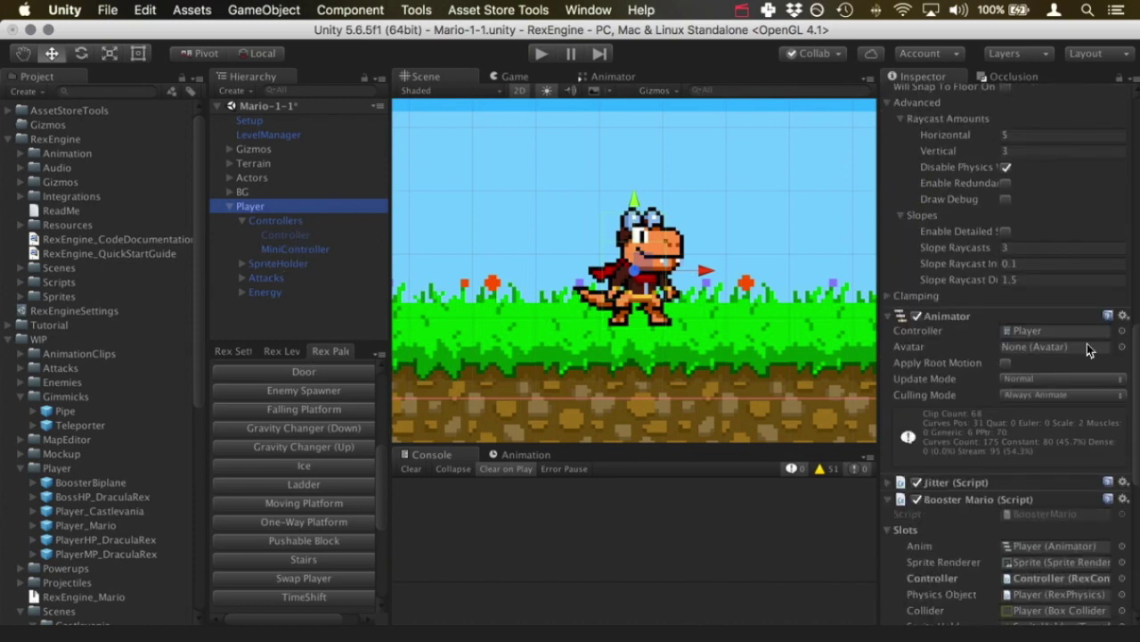
scroll(977, 407, down, 2)
scroll(975, 407, down, 7)
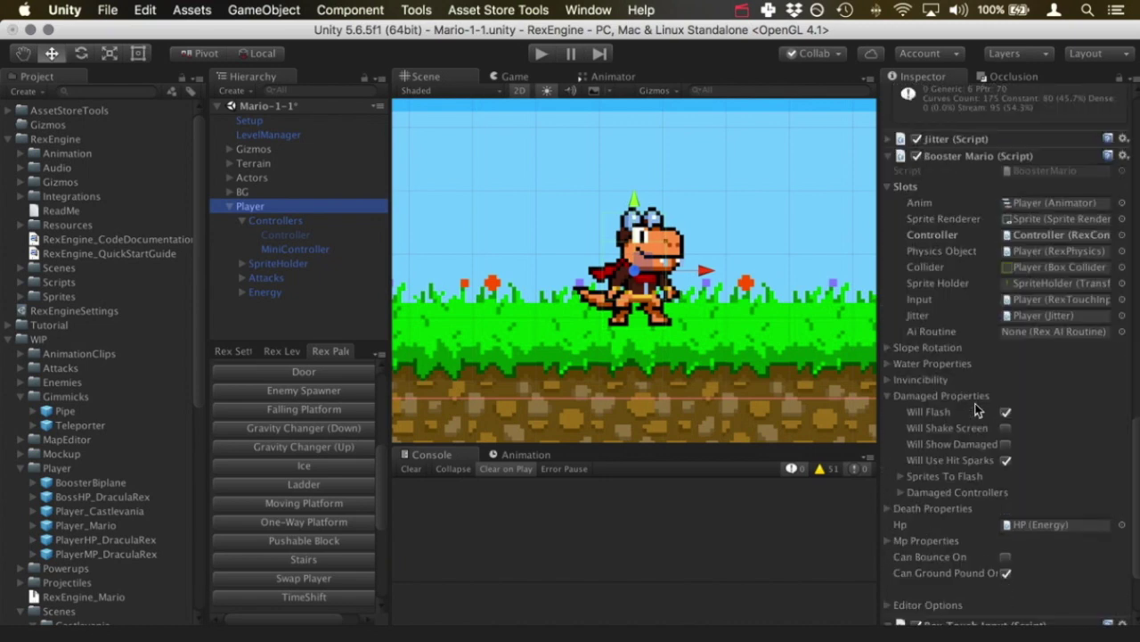
scroll(1055, 385, down, 1)
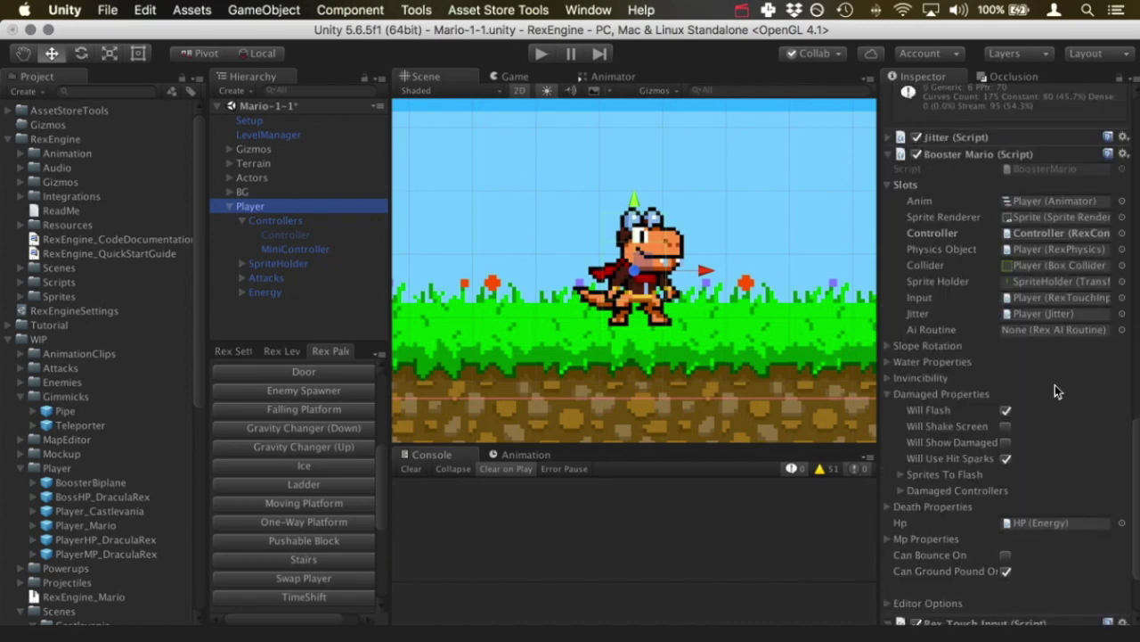
scroll(1055, 385, down, 2)
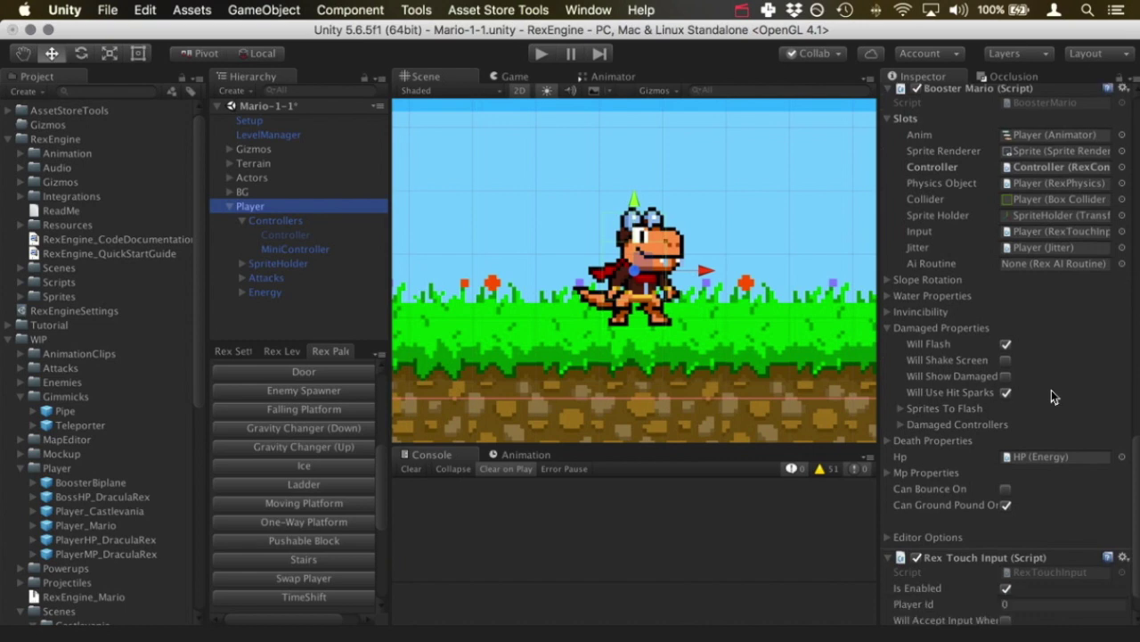
scroll(1052, 390, up, 1)
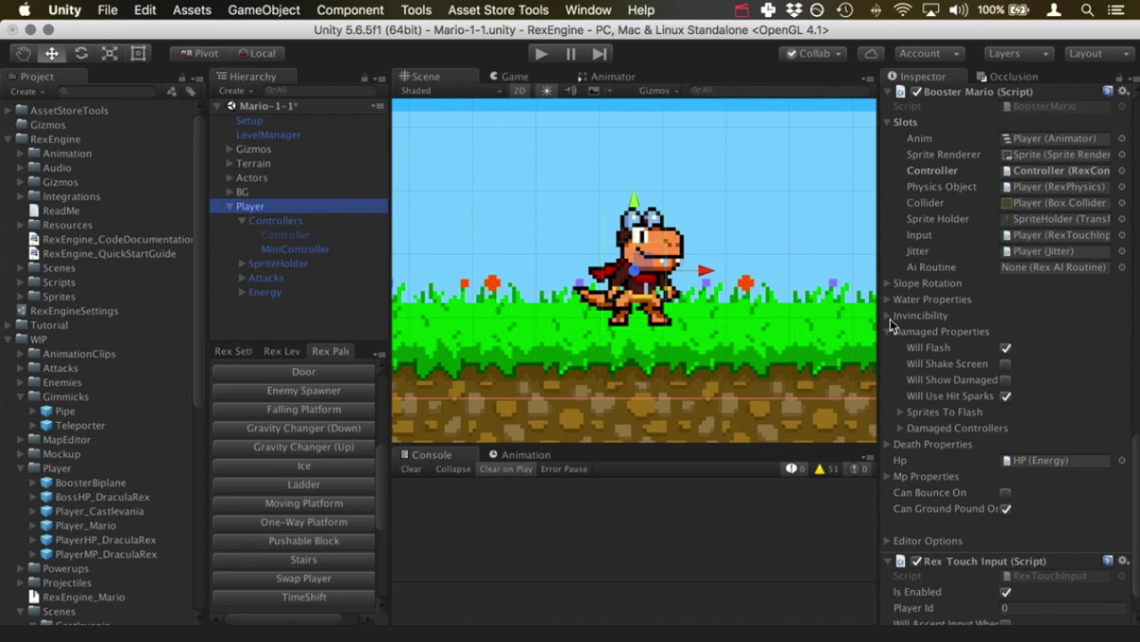
mouse_move(951, 358)
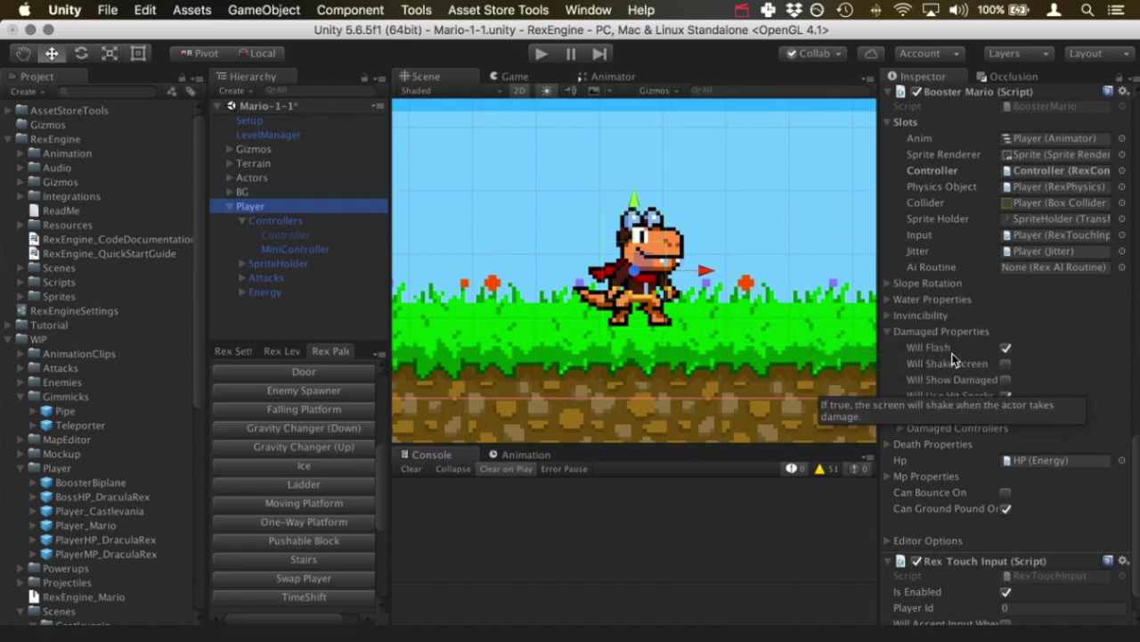
click(900, 428)
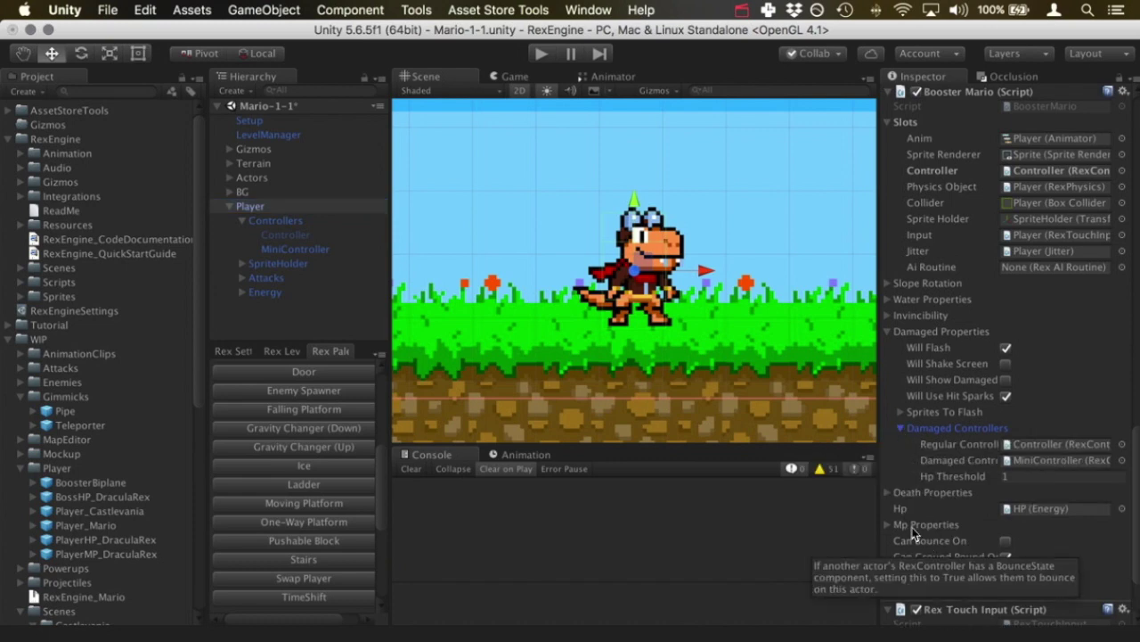
Step: Widen the Inspector and check the Hp Threshold value of 1 and its tooltip
drag(881, 504, 740, 523)
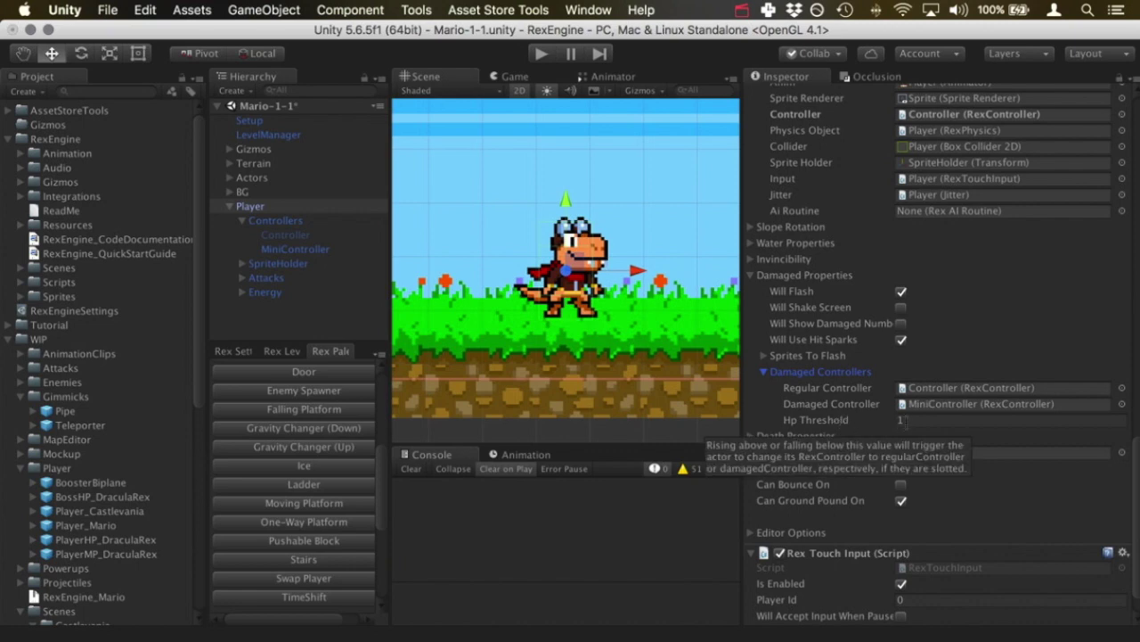
click(913, 420)
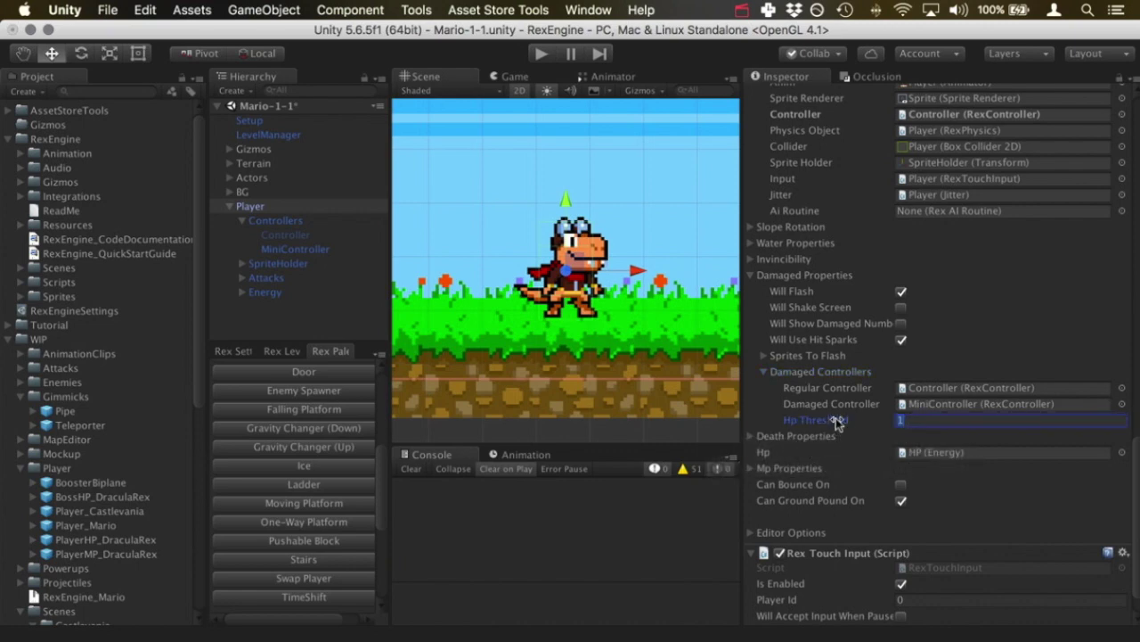
mouse_move(840, 423)
Step: Widen and pan the Scene view back over the level, then run and stop a quick test
drag(737, 339, 992, 374)
scroll(779, 293, down, 5)
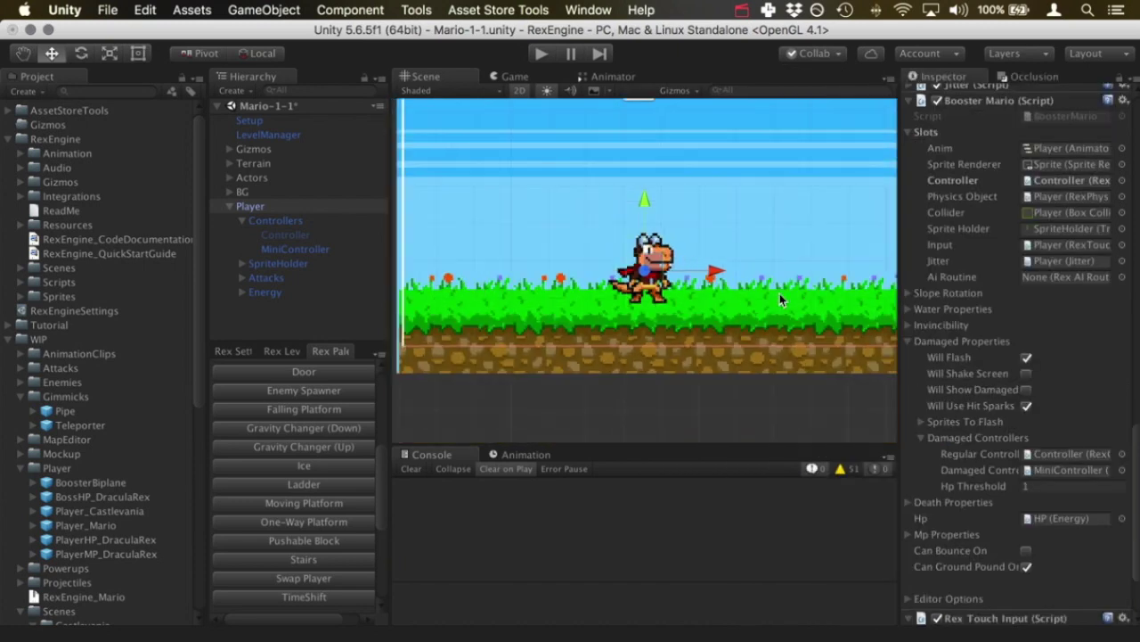
middle_drag(780, 293, 676, 311)
scroll(759, 317, right, 5)
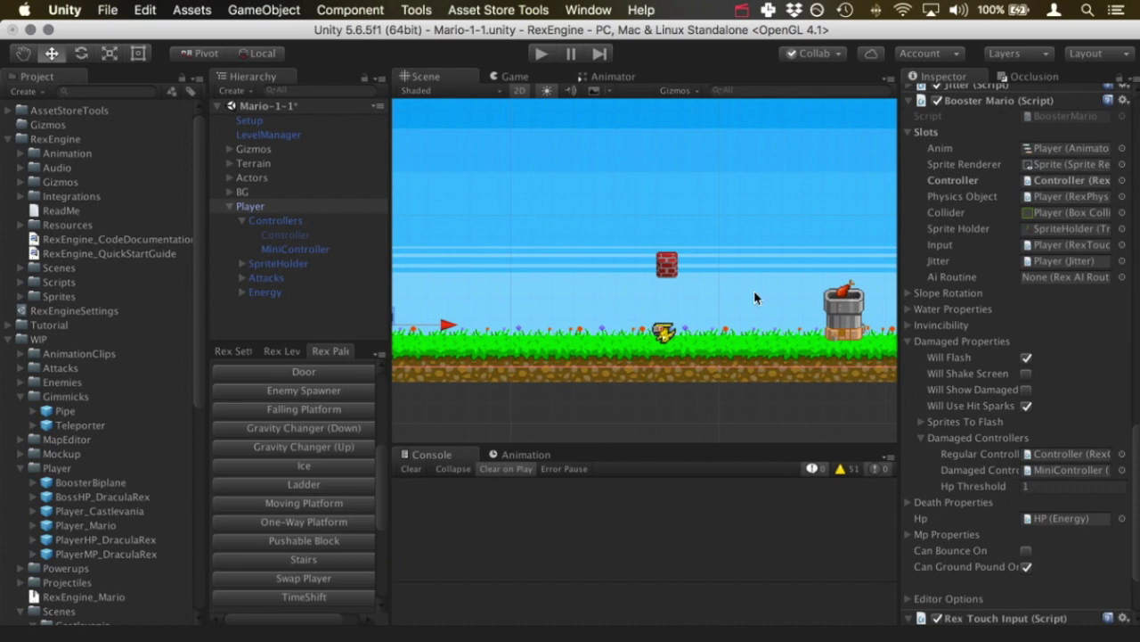
scroll(641, 160, left, 3)
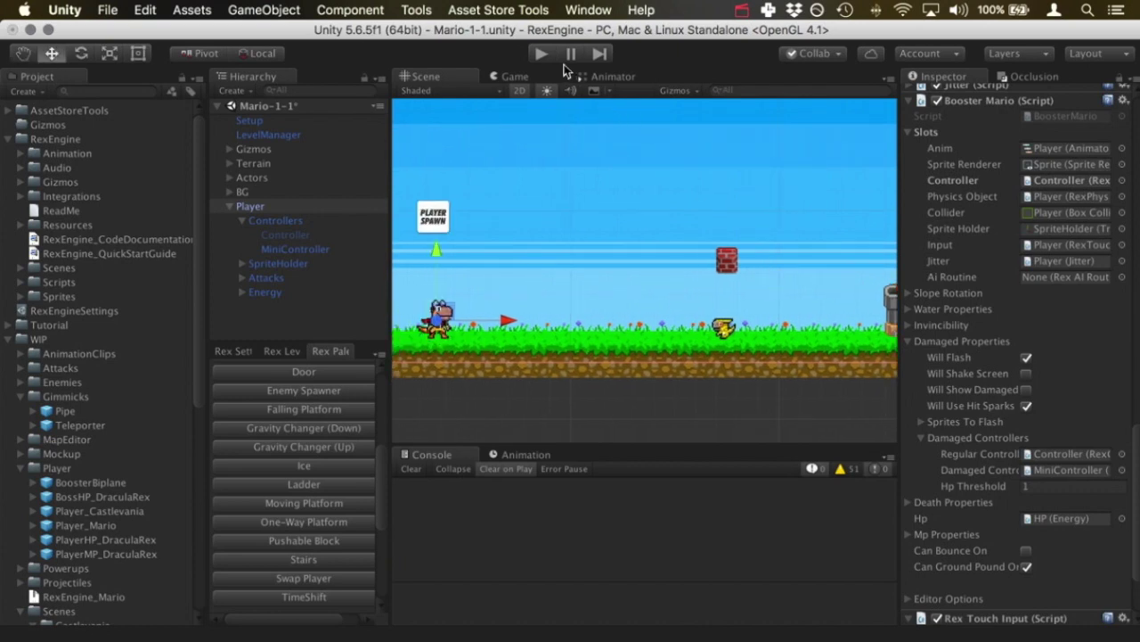
click(540, 55)
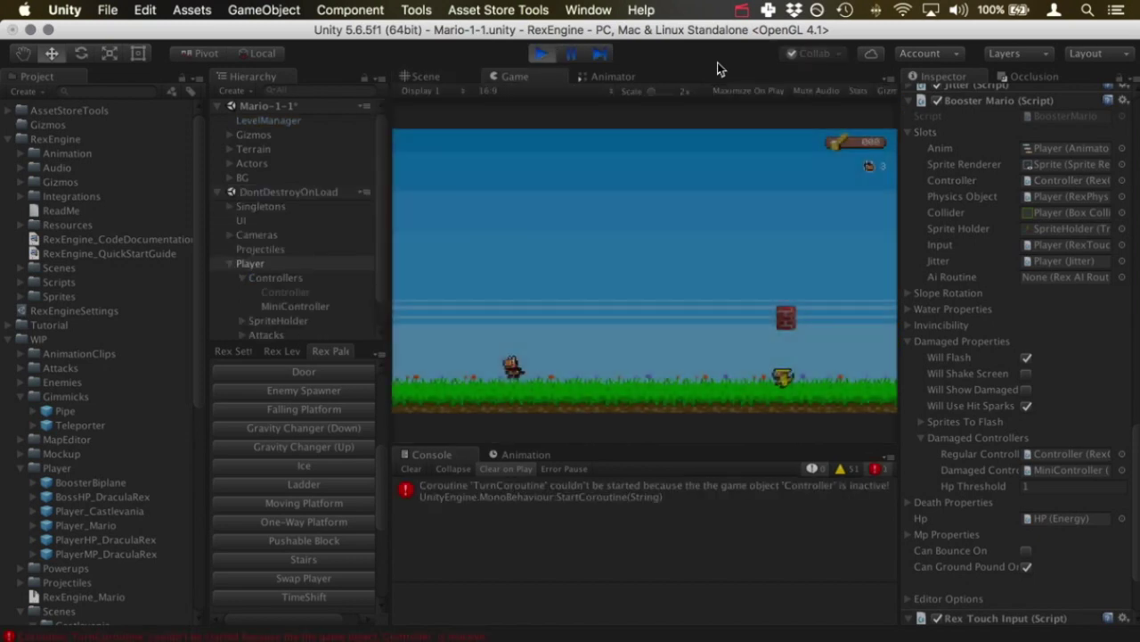
click(547, 51)
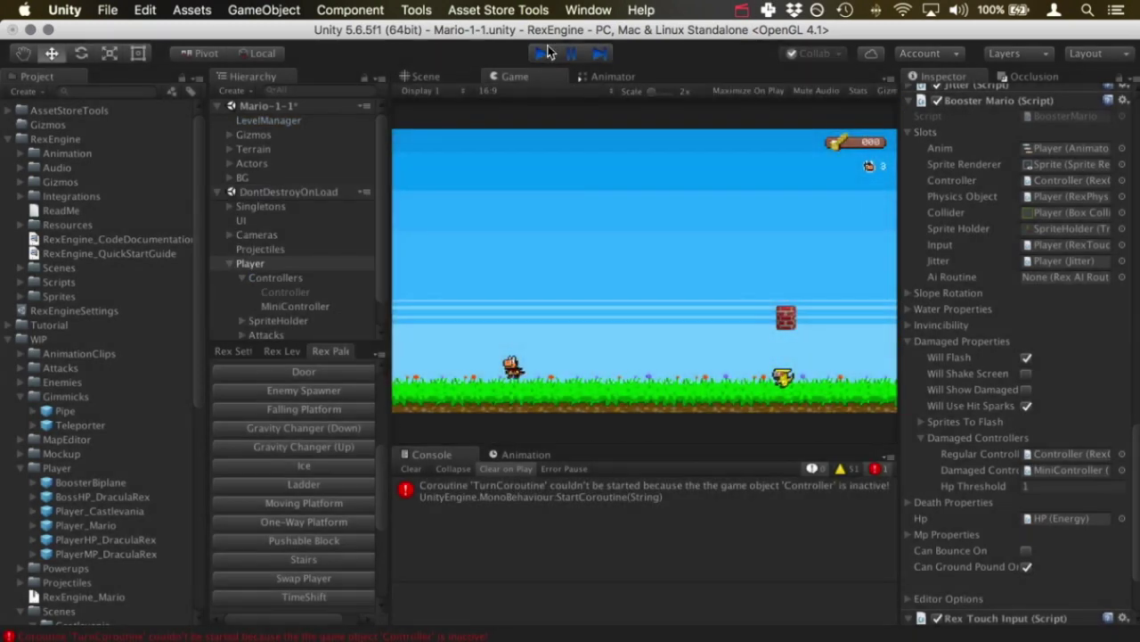
Step: Deactivate MiniController, activate Controller, and start play mode again
click(306, 249)
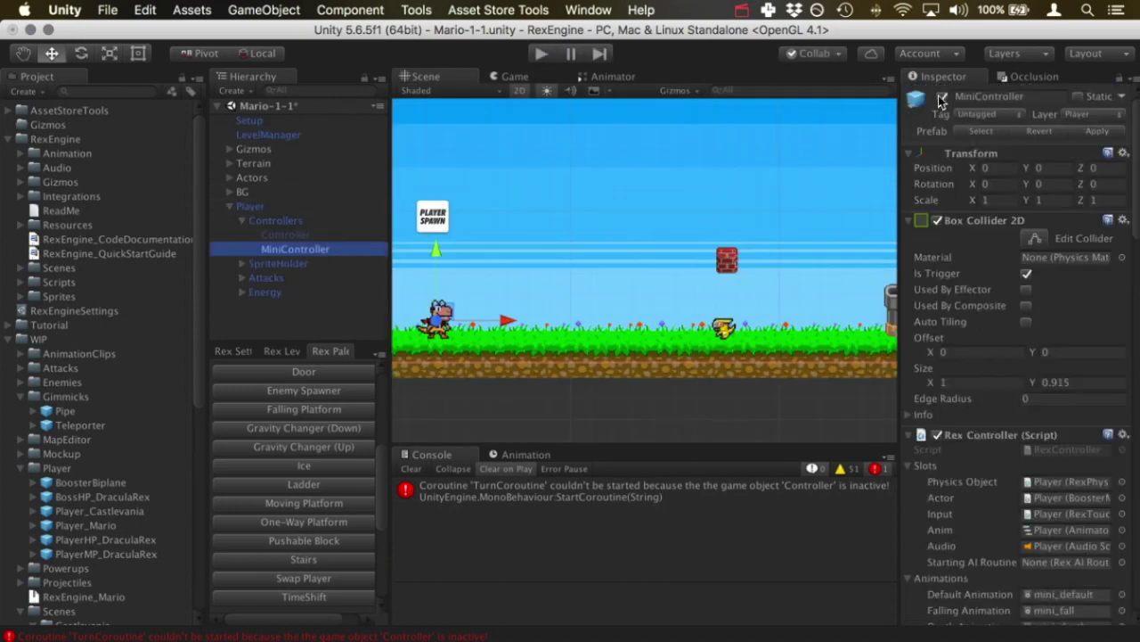
click(942, 97)
click(298, 234)
click(942, 97)
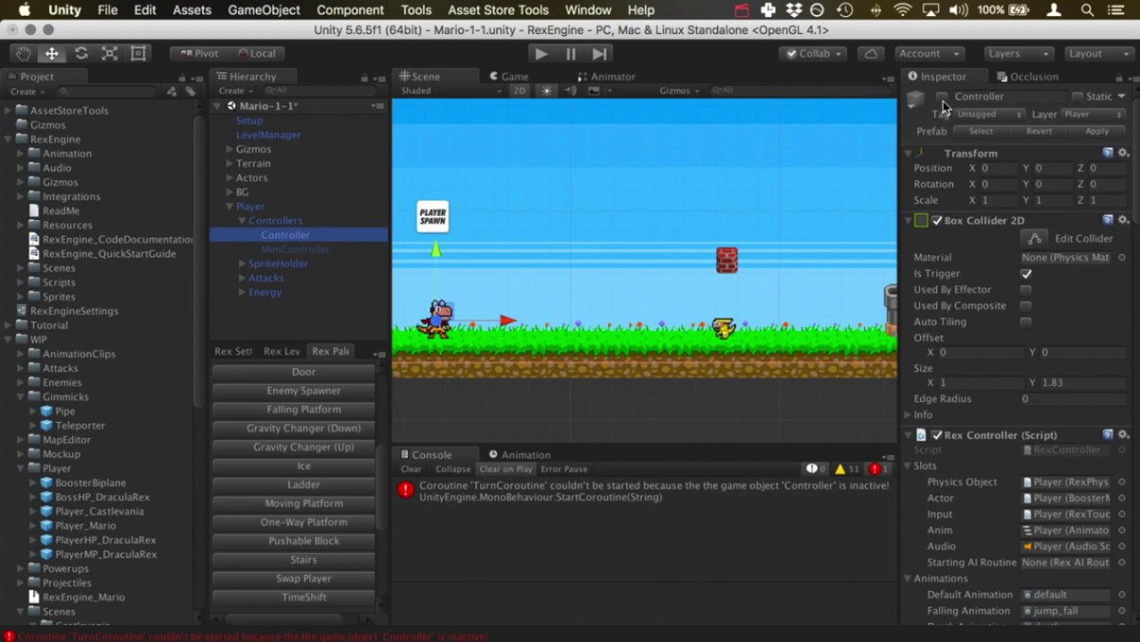
click(540, 57)
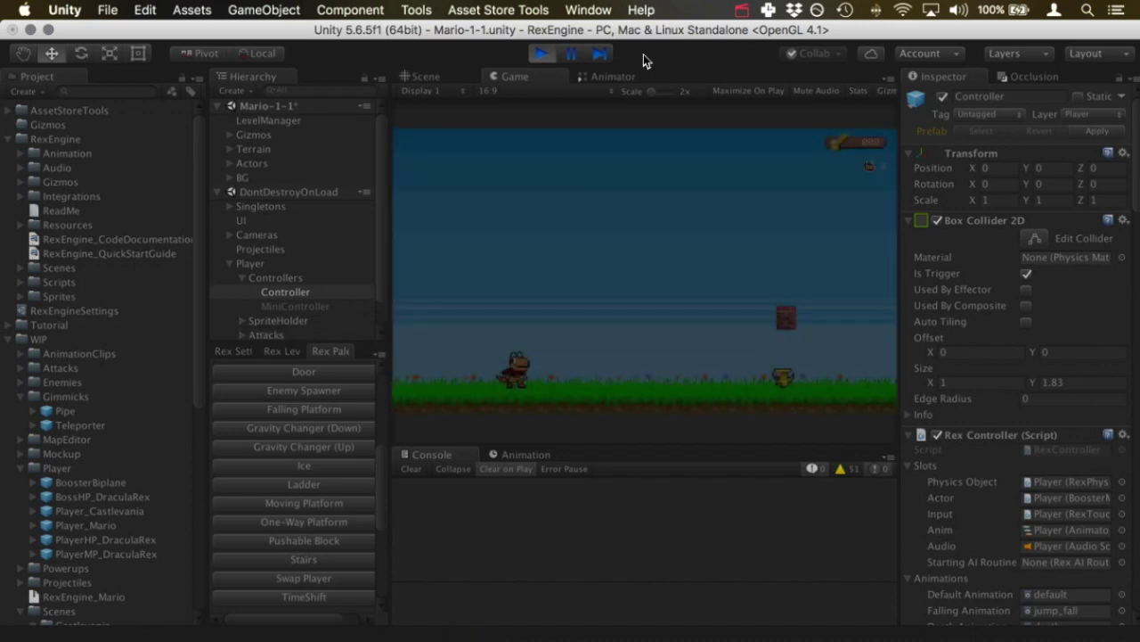
Step: Run the full-size player right past the enemy, glance at the Scene view, then stop play mode
key(Right)
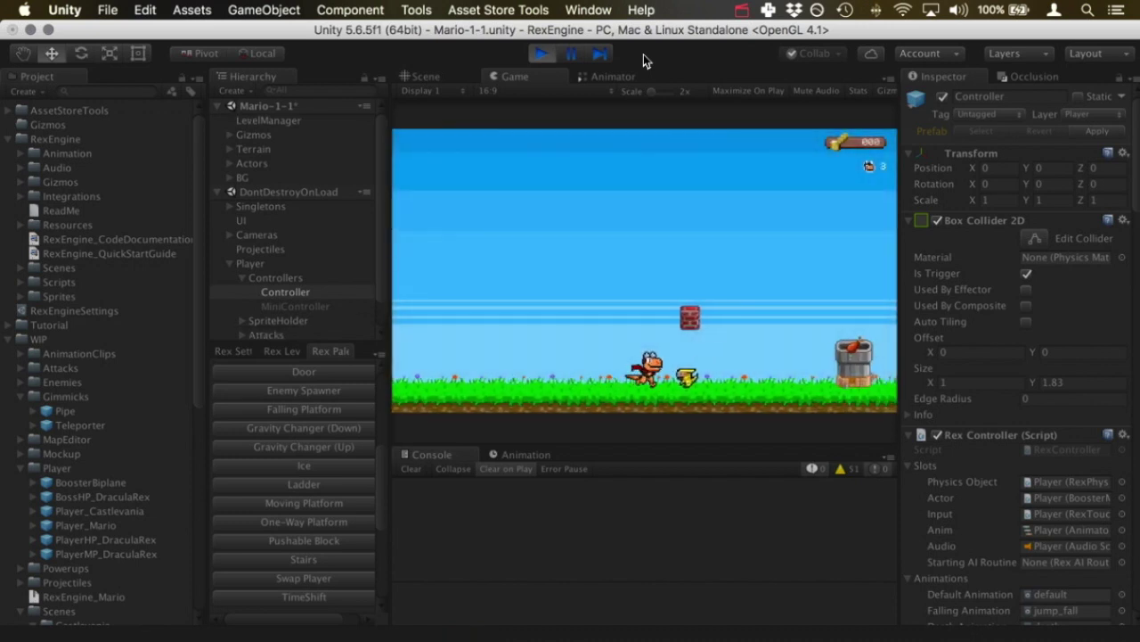
key(Right)
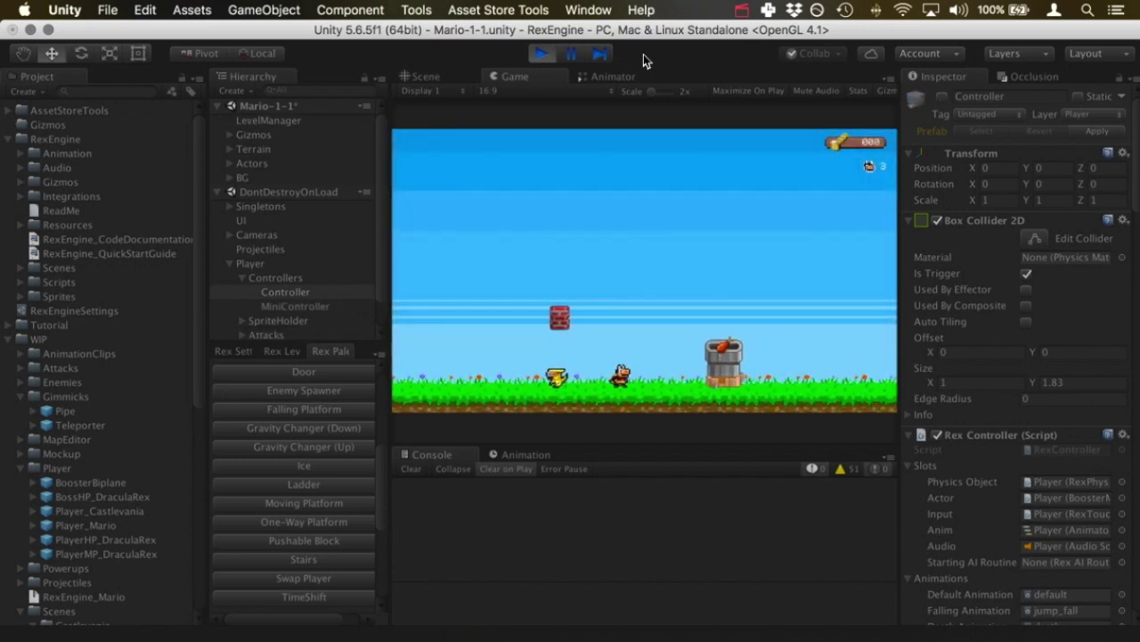
key(Right)
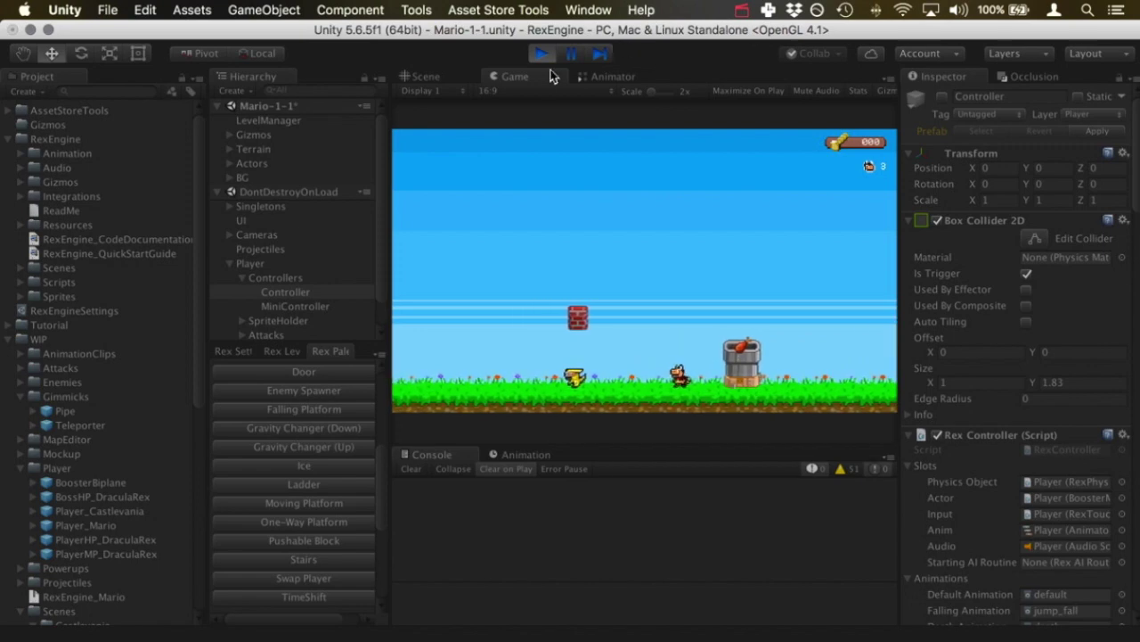
click(426, 75)
scroll(666, 306, up, 4)
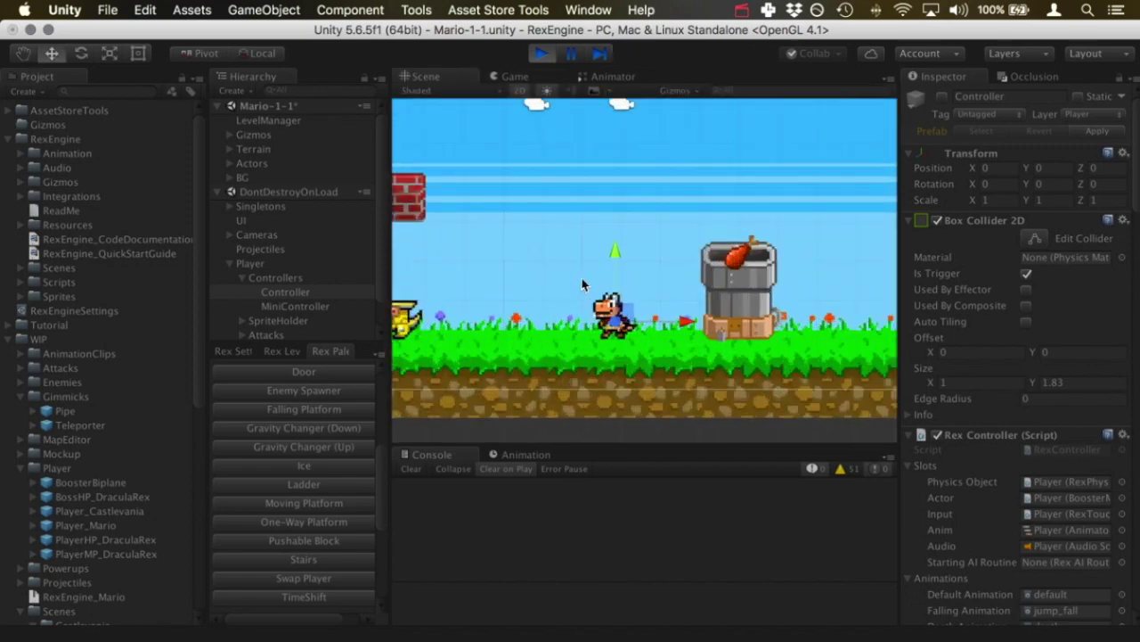
scroll(584, 284, up, 6)
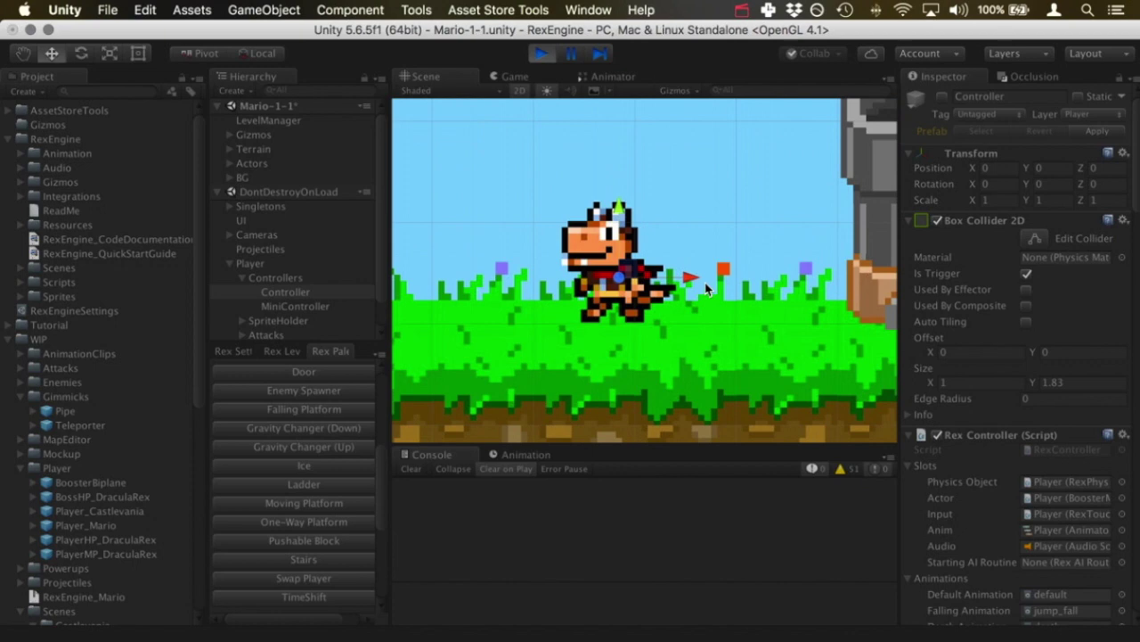
click(515, 77)
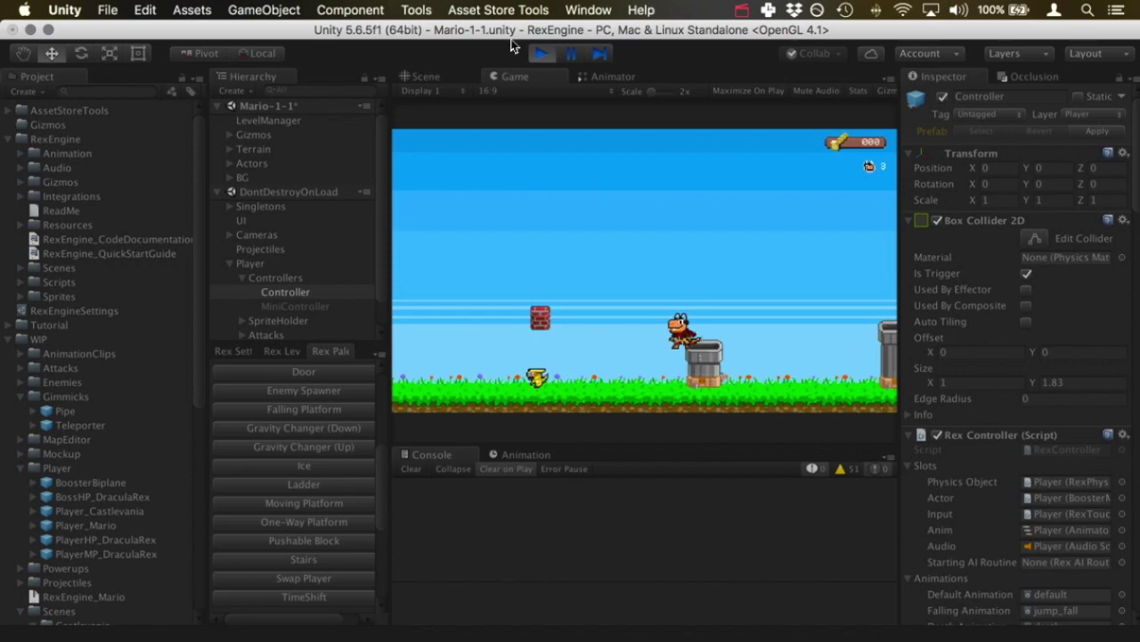
click(539, 52)
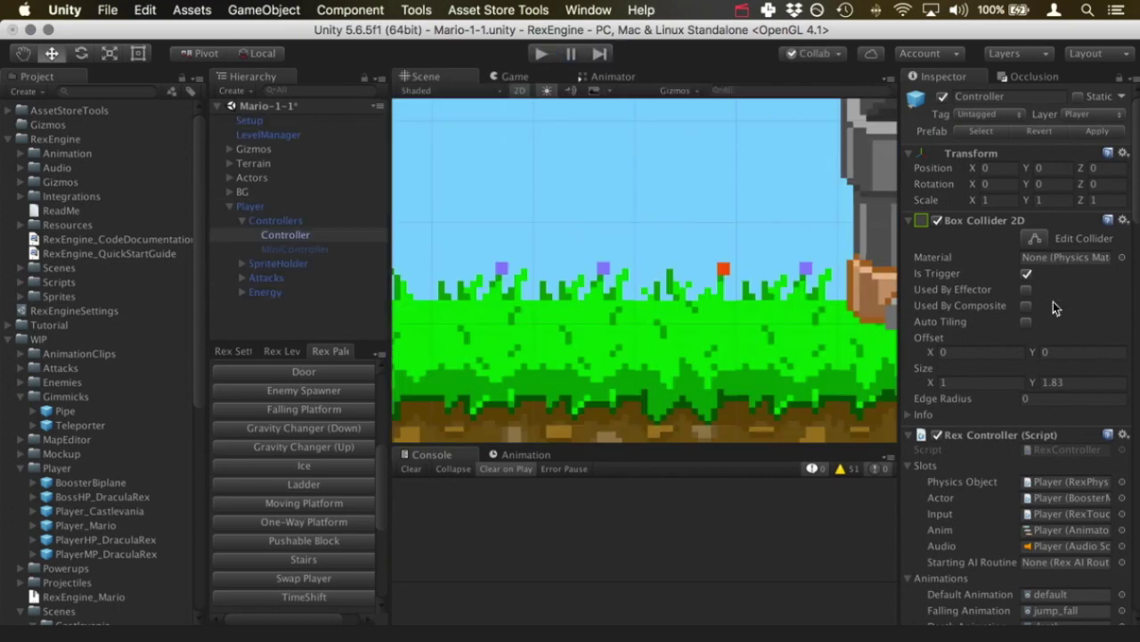
Step: Select Player and scroll to Booster Mario's Controller and MiniController damaged-controller entries
scroll(997, 512, down, 5)
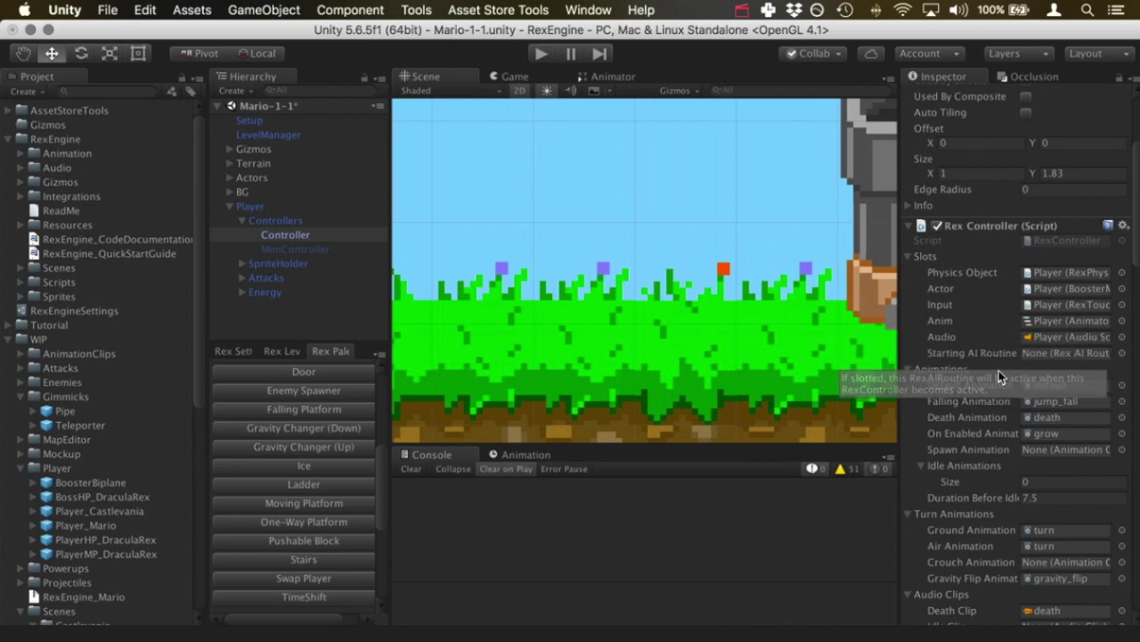
click(297, 208)
scroll(1074, 361, down, 4)
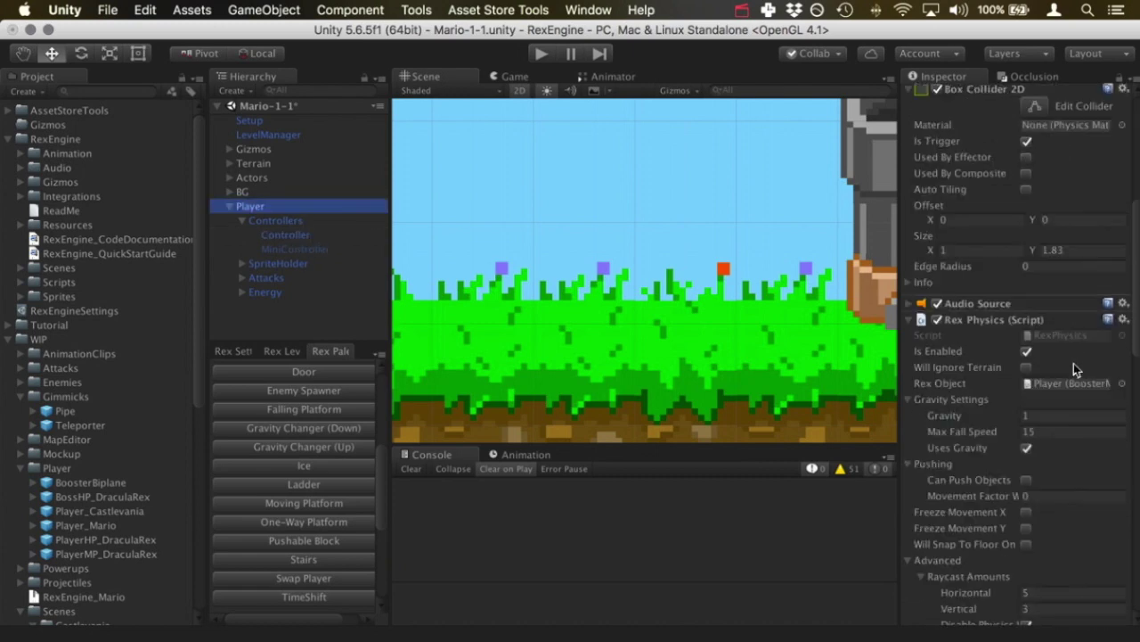
scroll(1074, 363, down, 10)
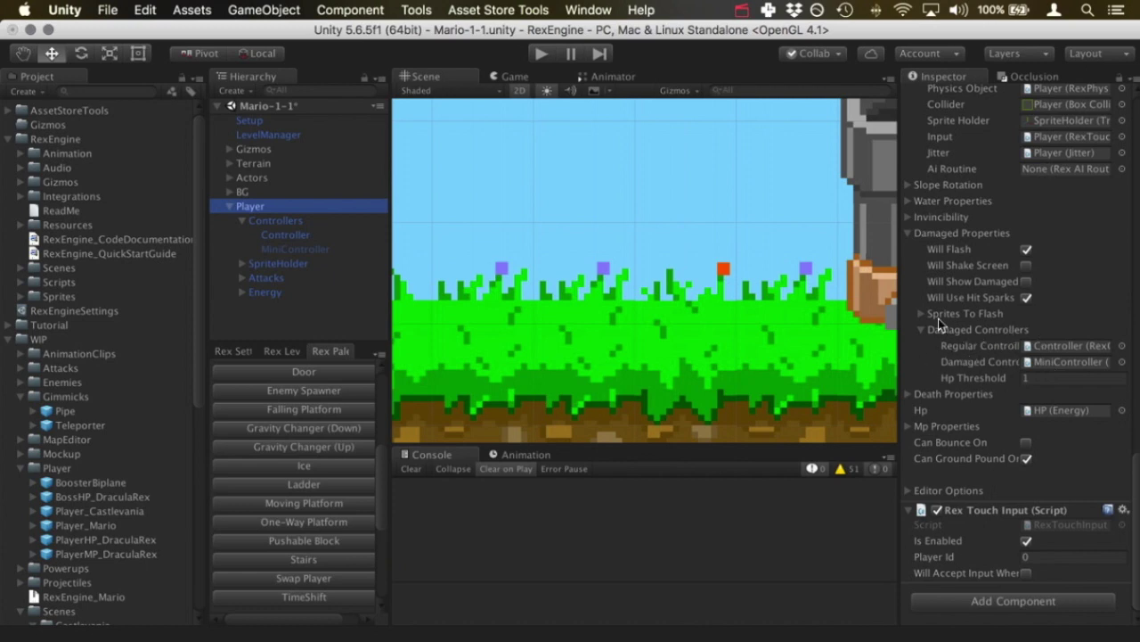
scroll(943, 318, up, 3)
scroll(944, 319, up, 2)
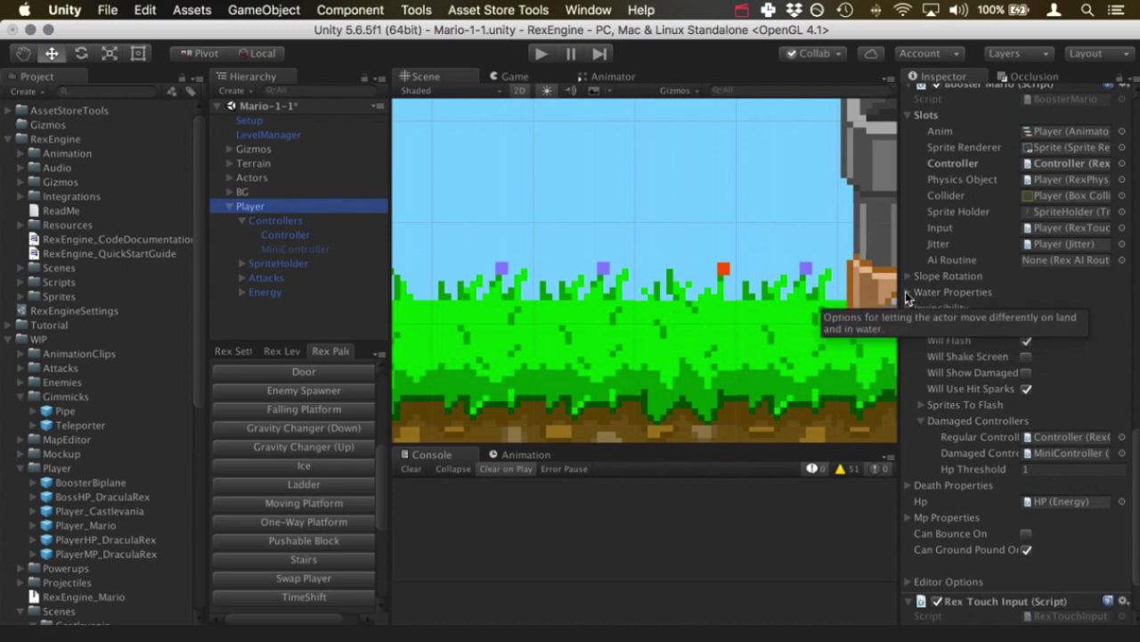
Step: Tick Will Change Controller In Water under the Player's Water Properties, leaving Water Controller empty
click(908, 292)
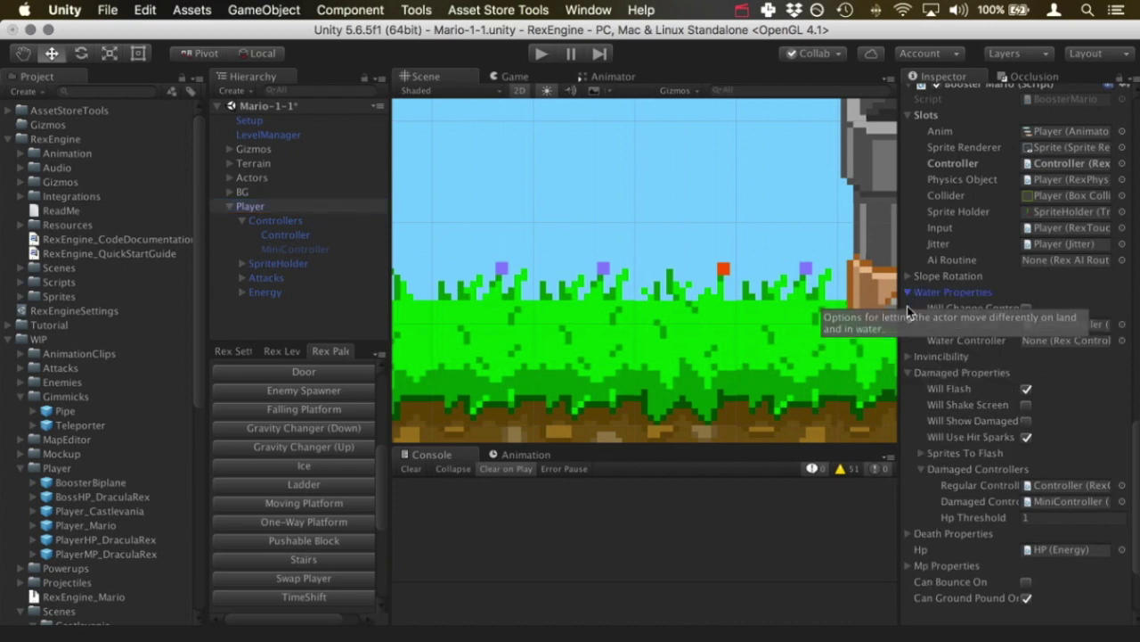
drag(899, 308, 654, 350)
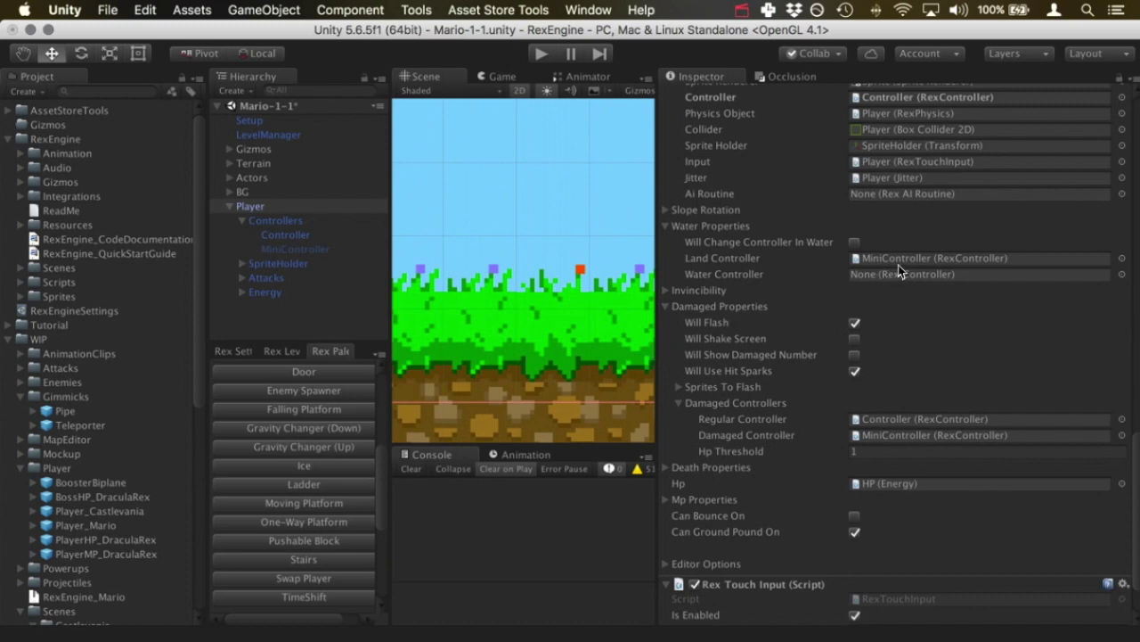
click(857, 242)
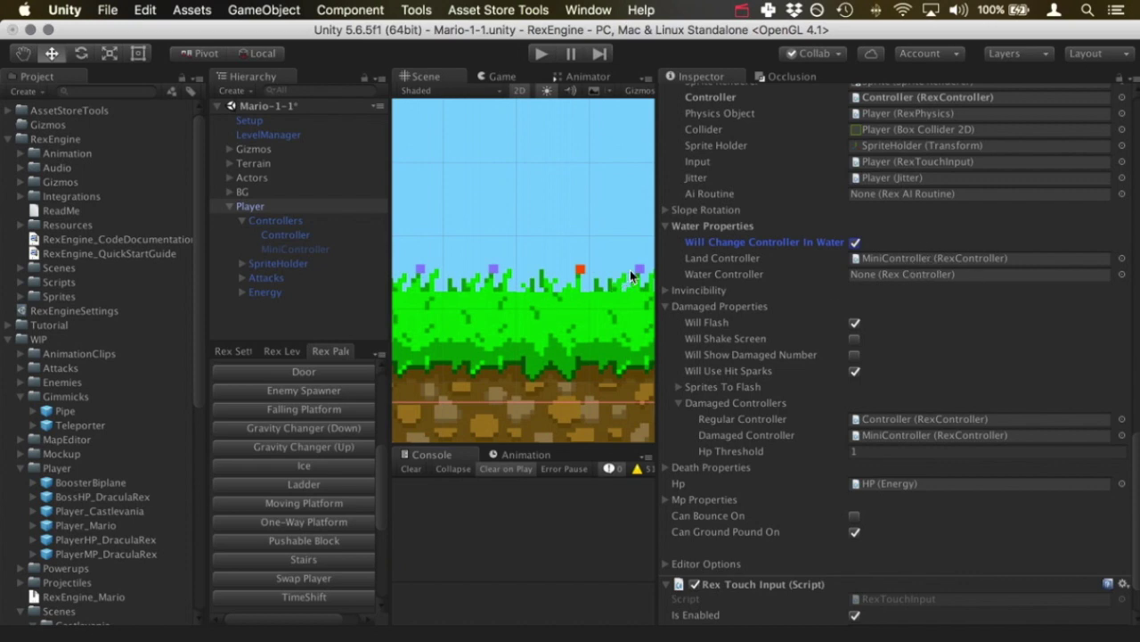
drag(658, 270, 903, 283)
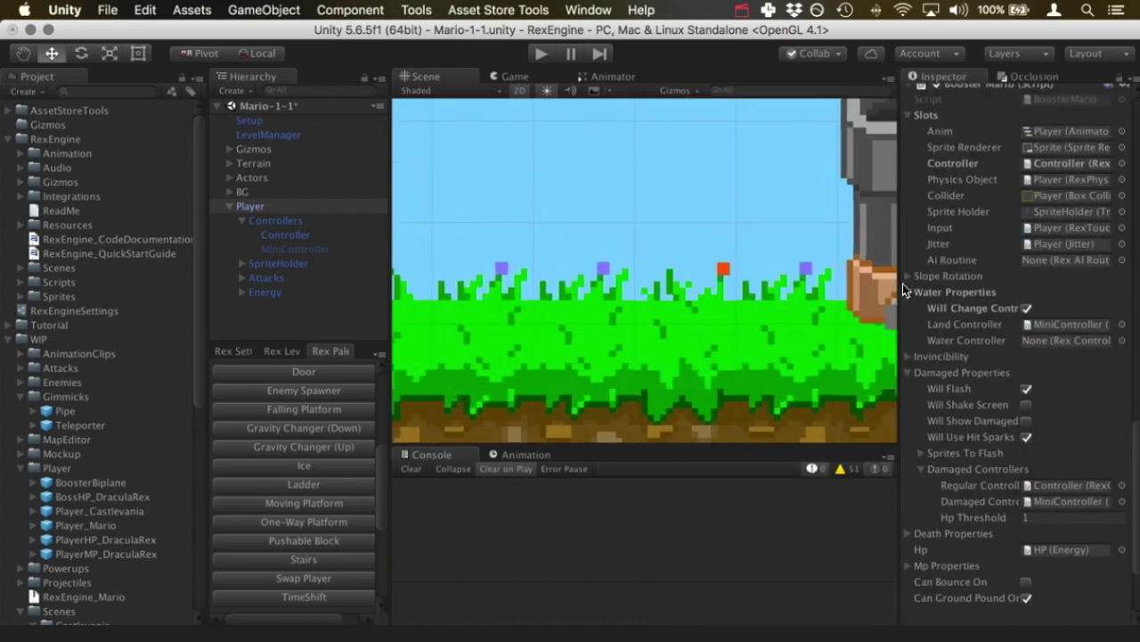
scroll(784, 286, down, 5)
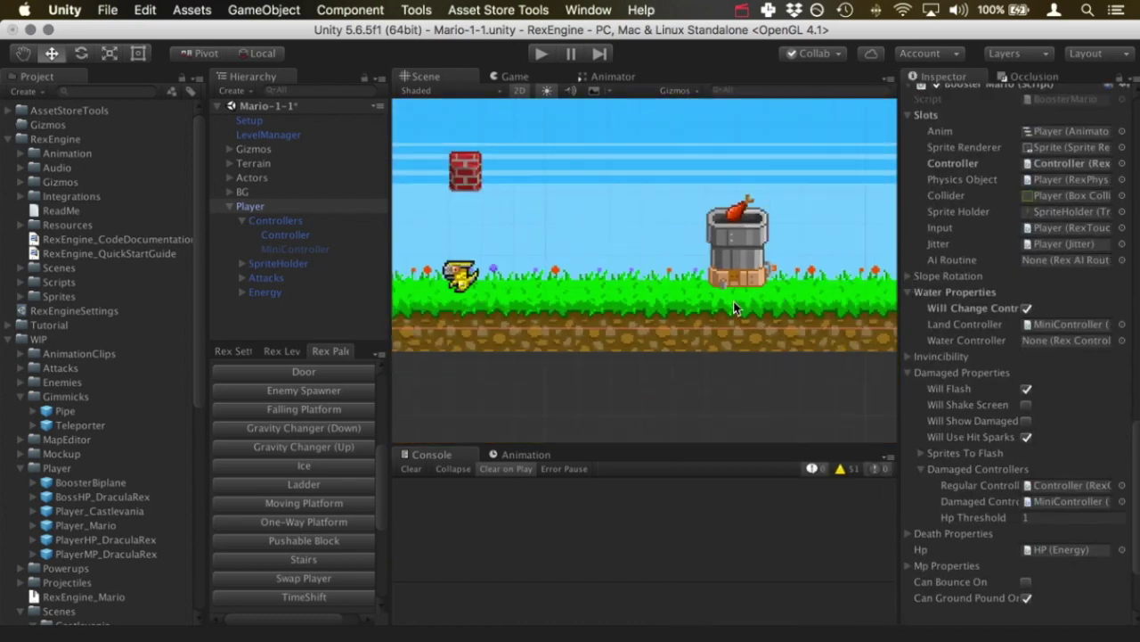
Step: Zoom out and pan the Scene view back to the level's start at the player spawn
scroll(734, 307, down, 3)
middle_drag(695, 311, 862, 389)
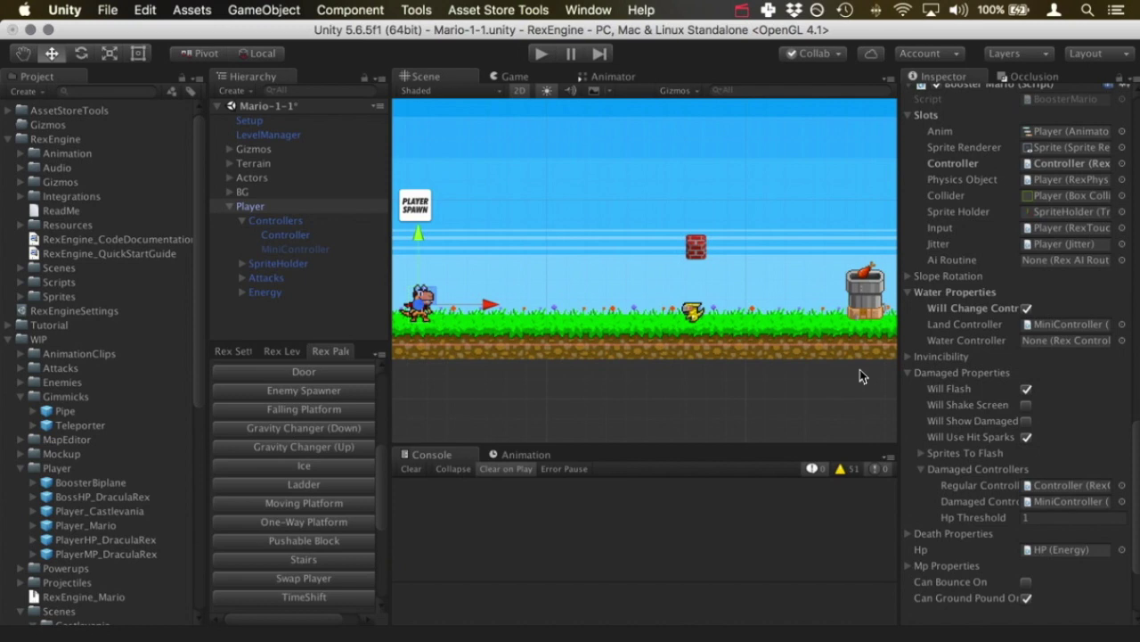
scroll(1026, 190, down, 1)
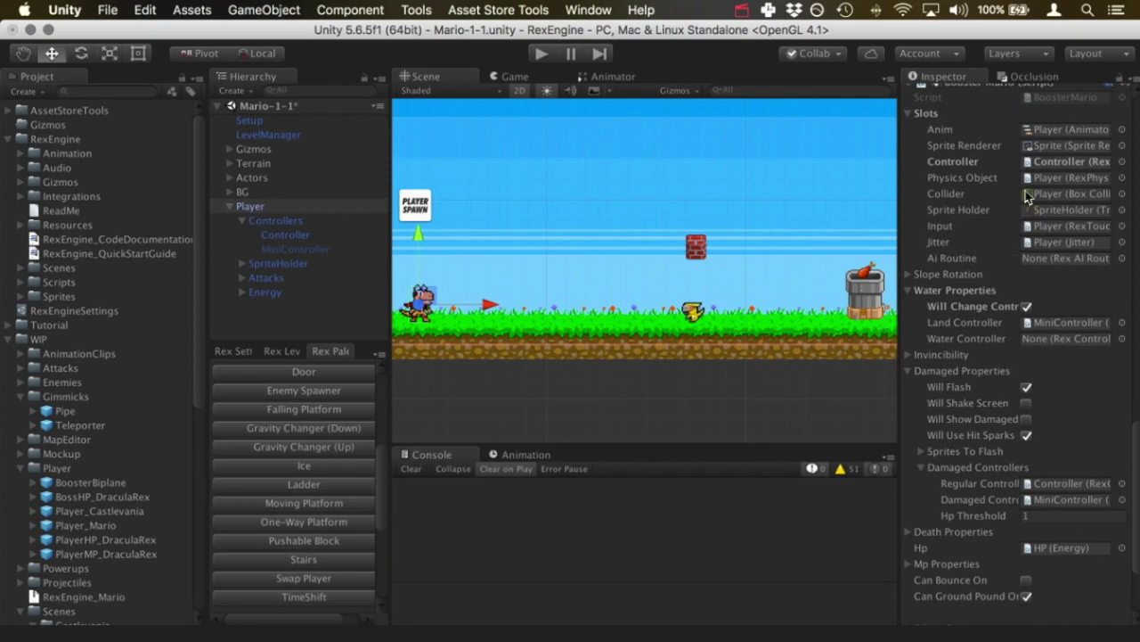